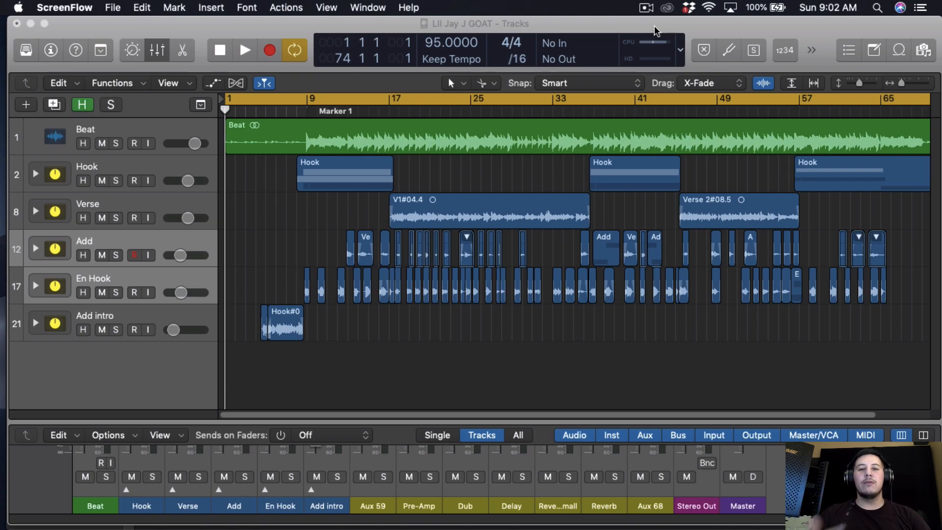
# Play the song from the beginning and listen through the hook into the first verse with the mixer hidden
pyautogui.press('space')
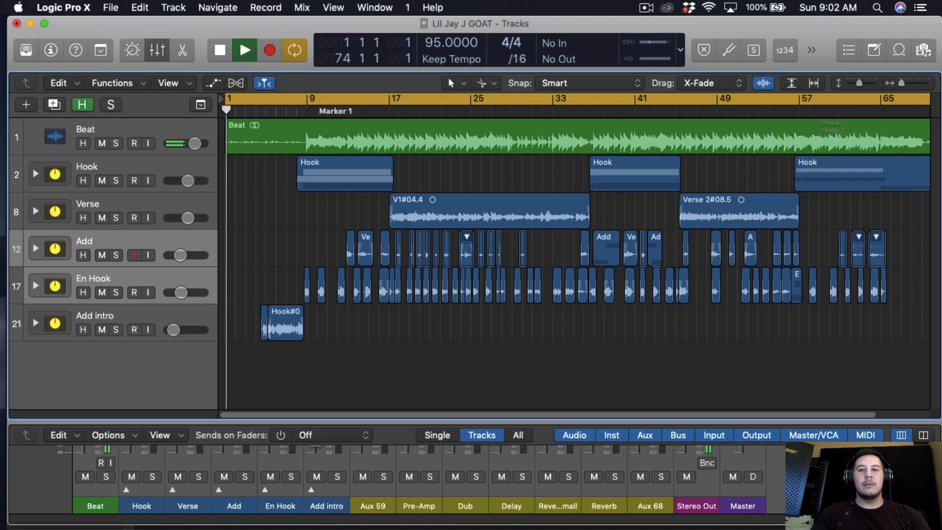
pyautogui.moveTo(902, 83); pyautogui.dragTo(903, 83)
pyautogui.click(157, 50)
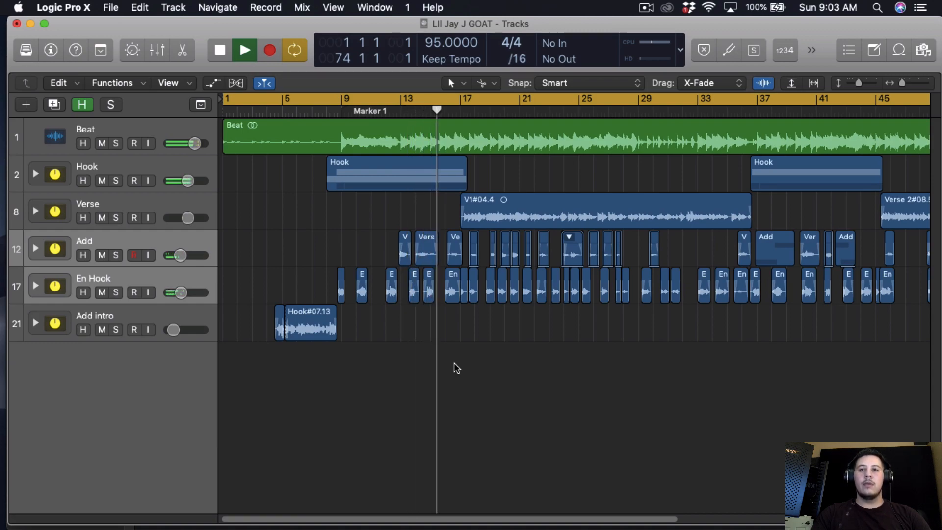
pyautogui.hscroll(3, 456, 368)
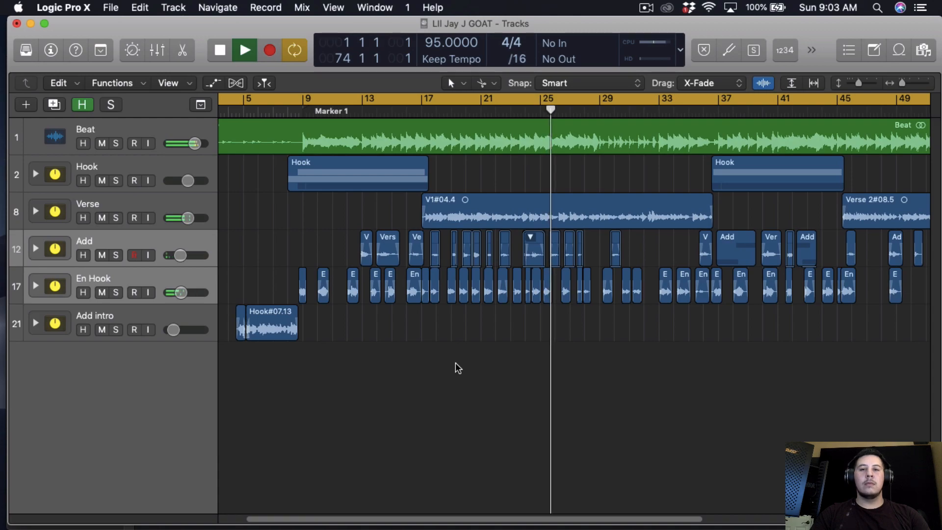
pyautogui.press('space')
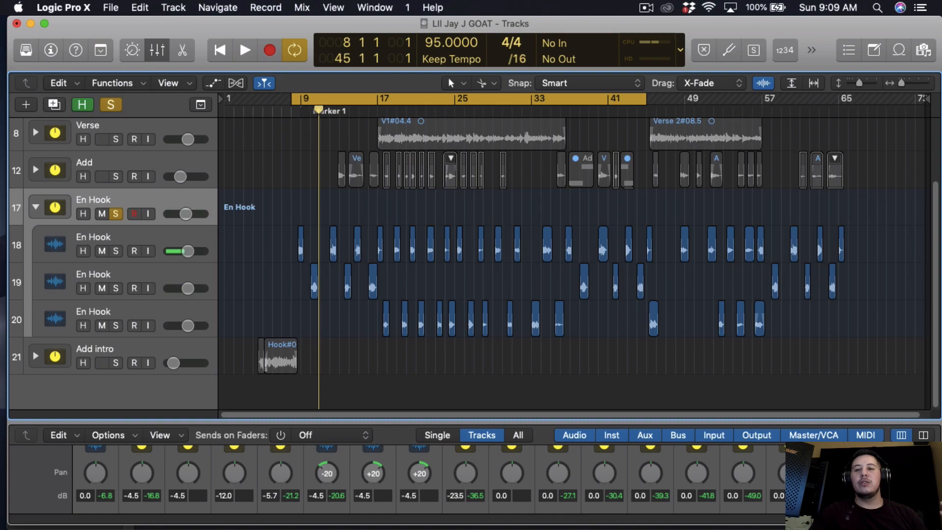
# Activate the Scissors tool and bring the En Hook regions around bars 9 to 29 into view
pyautogui.moveTo(901, 83); pyautogui.dragTo(904, 83)
pyautogui.click(463, 83)
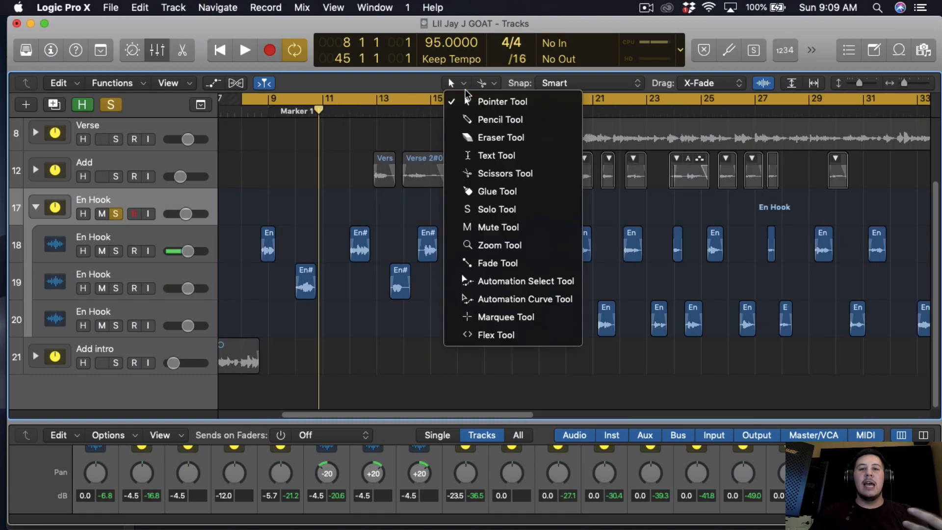
pyautogui.click(501, 173)
pyautogui.moveTo(904, 83); pyautogui.dragTo(907, 83)
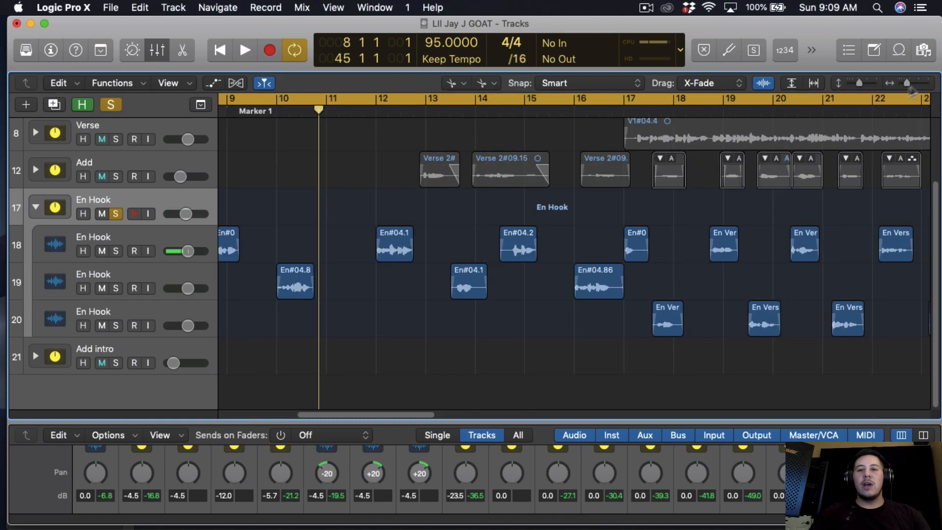
pyautogui.hscroll(-5, 344, 265)
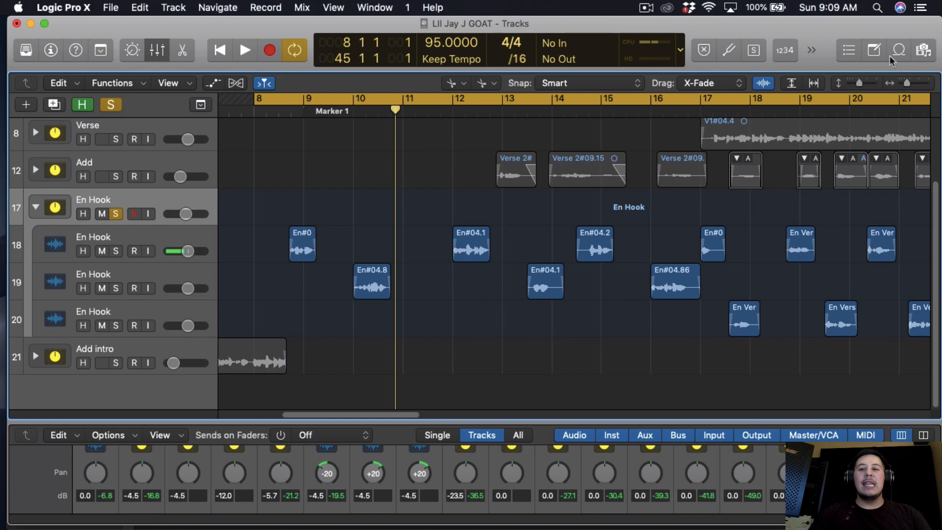
pyautogui.moveTo(907, 82); pyautogui.dragTo(904, 83)
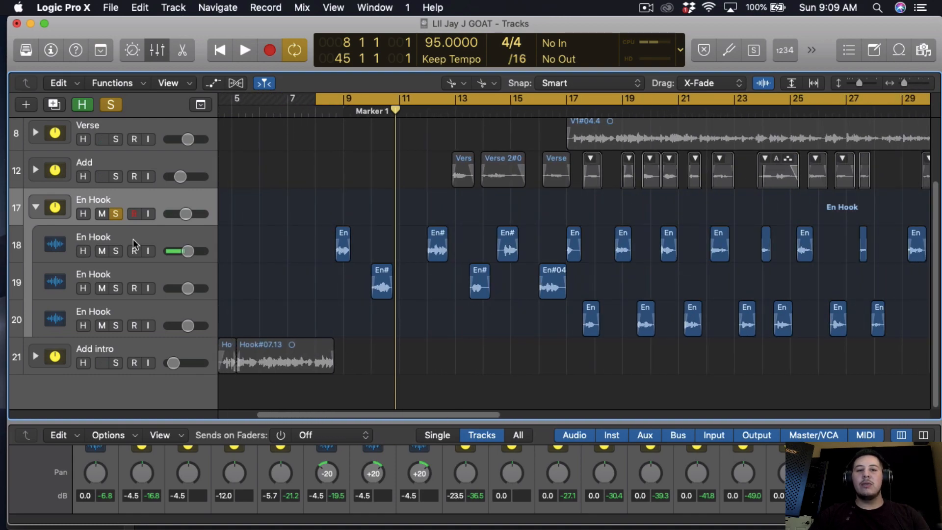
# Add a new track with the first En Hook subtrack's settings and delete it again
pyautogui.press('super+d')
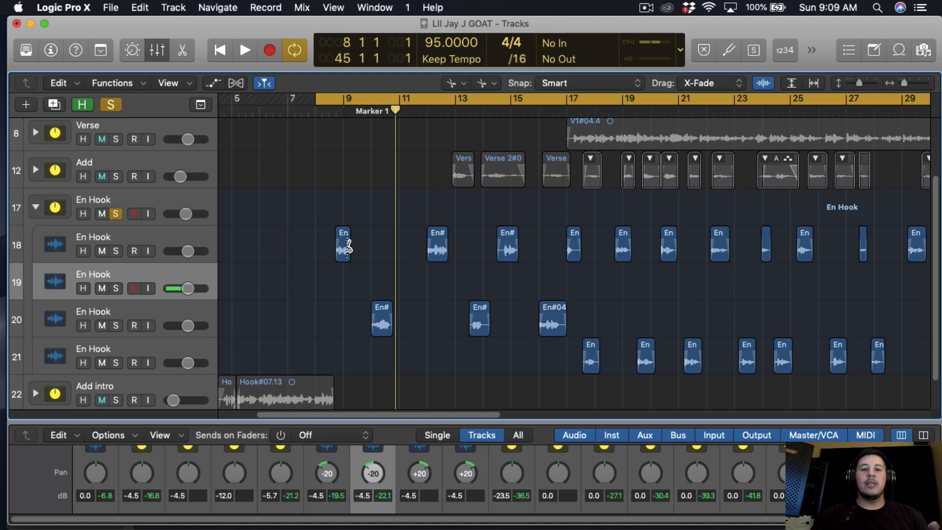
pyautogui.press('super+BackSpace')
# Try wider pan positions such as +37 and +63 on the second En Hook subtrack and return it to +20
pyautogui.moveTo(378, 424); pyautogui.dragTo(378, 276)
pyautogui.scroll(-4, 381, 362)
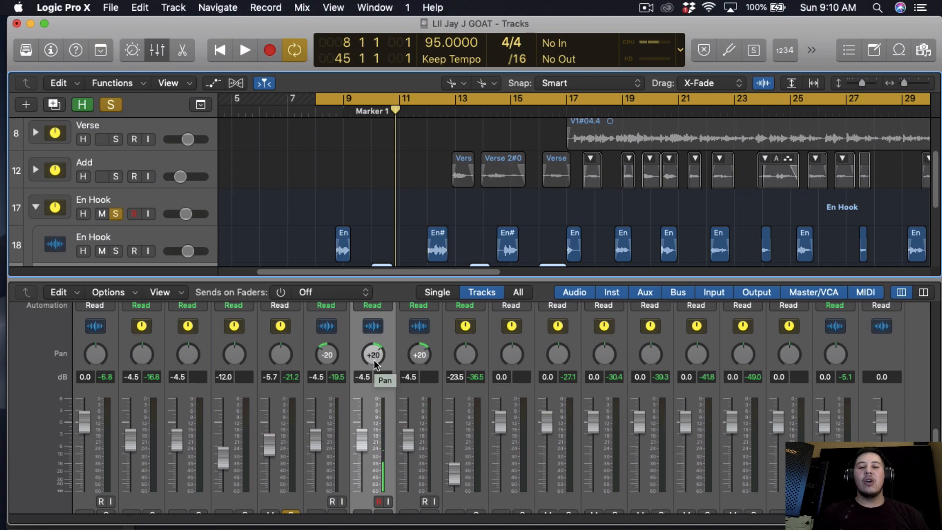
pyautogui.moveTo(373, 360); pyautogui.dragTo(384, 276)
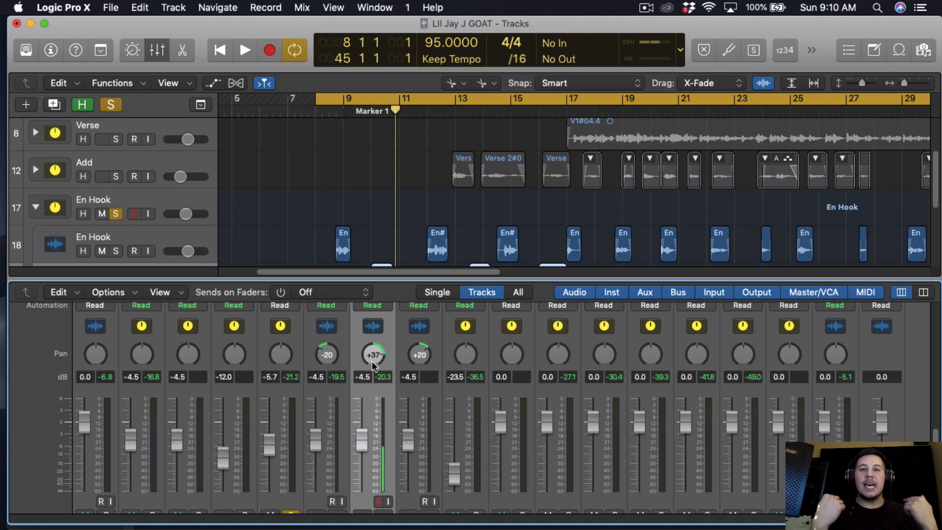
pyautogui.moveTo(372, 361); pyautogui.dragTo(372, 396)
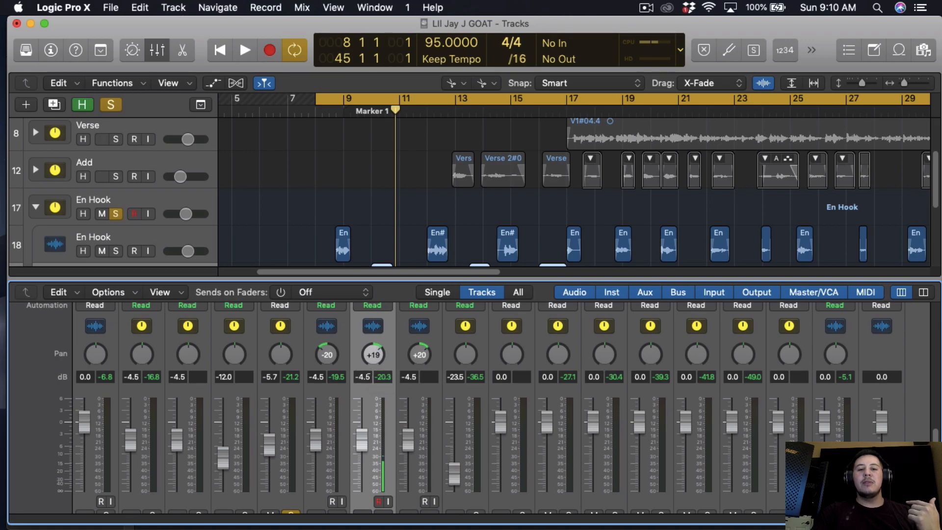
pyautogui.scroll(-3, 378, 252)
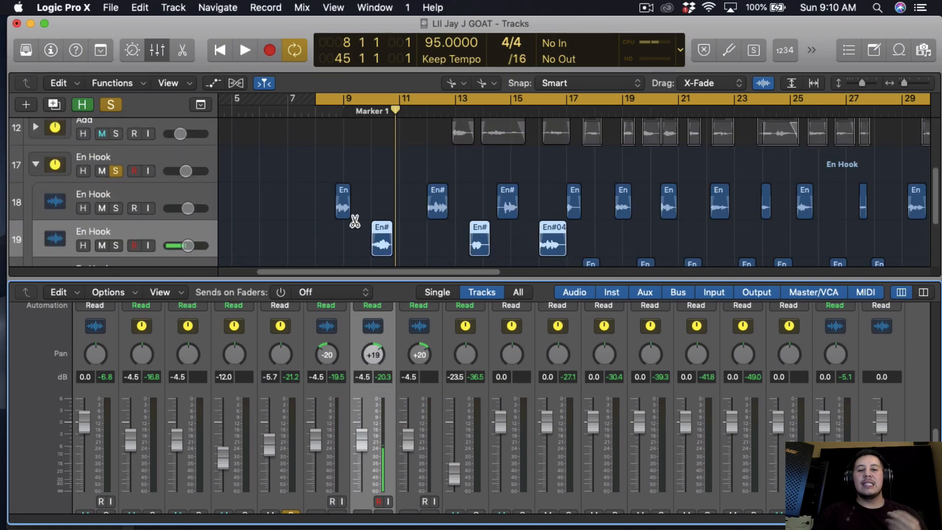
pyautogui.scroll(5, 354, 222)
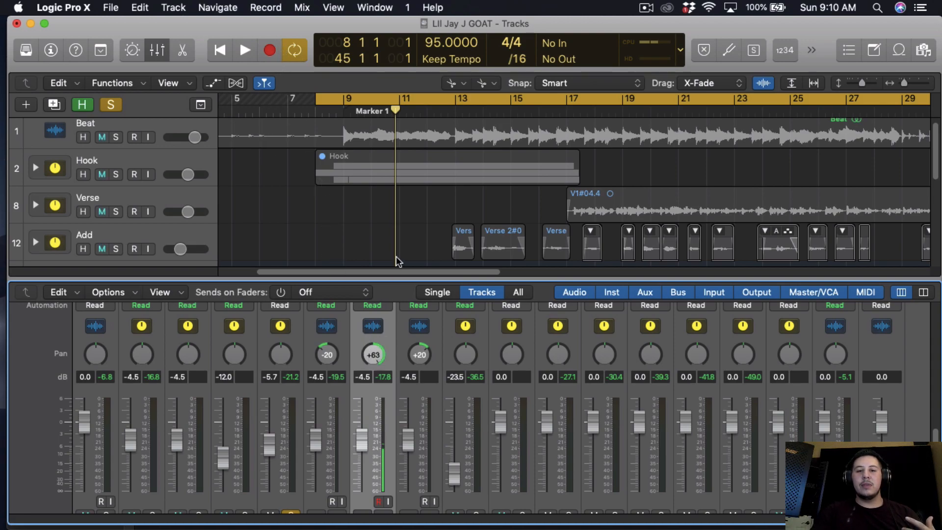
pyautogui.moveTo(383, 329); pyautogui.dragTo(382, 357)
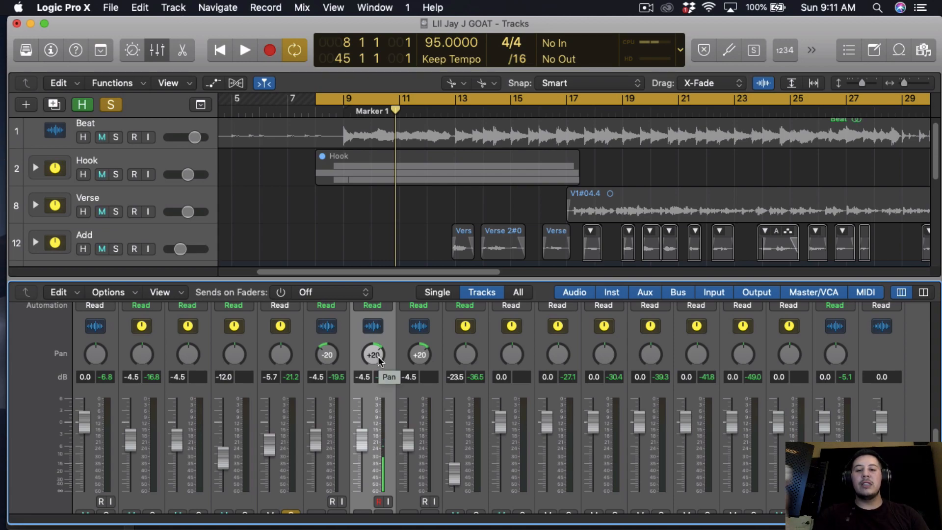
# Select the main En Hook track stack and collapse its subtracks in the arrangement
pyautogui.click(270, 333)
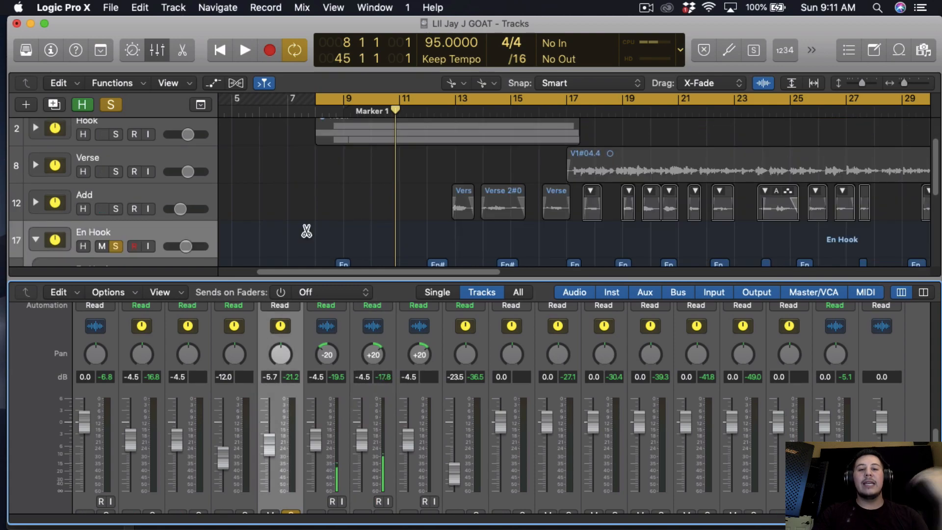
pyautogui.moveTo(297, 278); pyautogui.dragTo(298, 302)
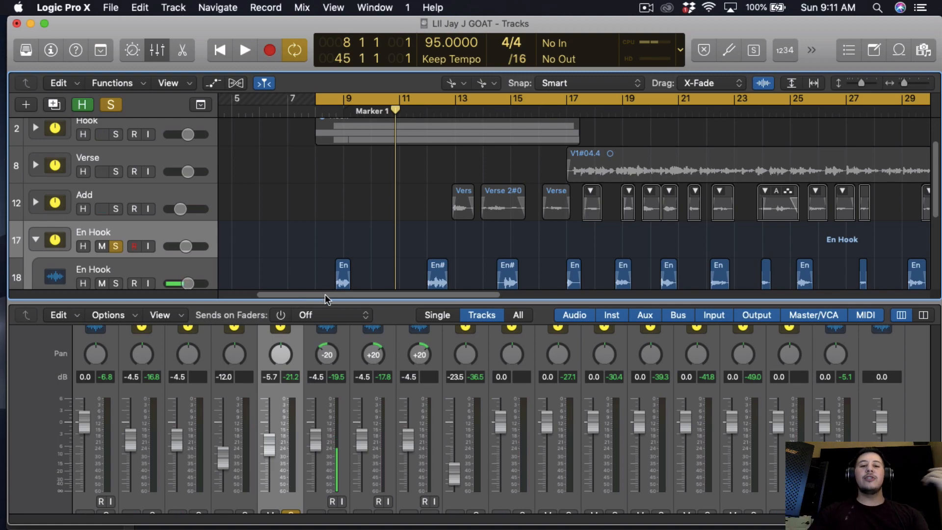
pyautogui.click(36, 240)
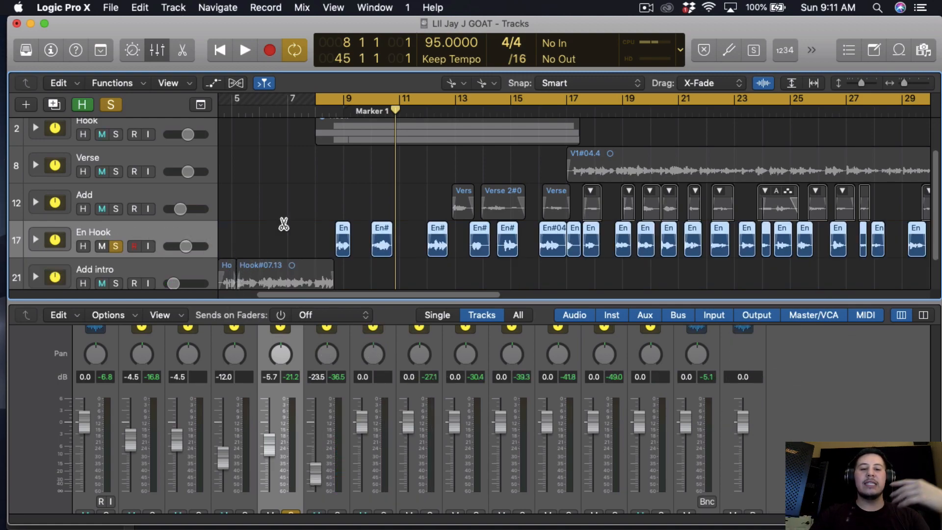
pyautogui.moveTo(272, 300); pyautogui.dragTo(272, 399)
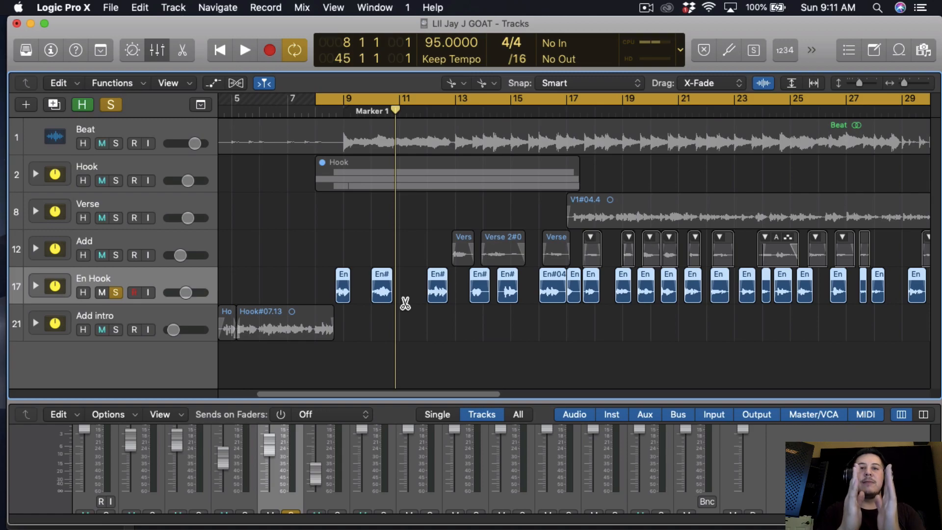
# Copy the Verse channel's plug-ins from Outlaw through Channel EQ, VEQ4 and Comp to Pitch Correction onto the En Hook channel
pyautogui.moveTo(308, 398); pyautogui.dragTo(349, 124)
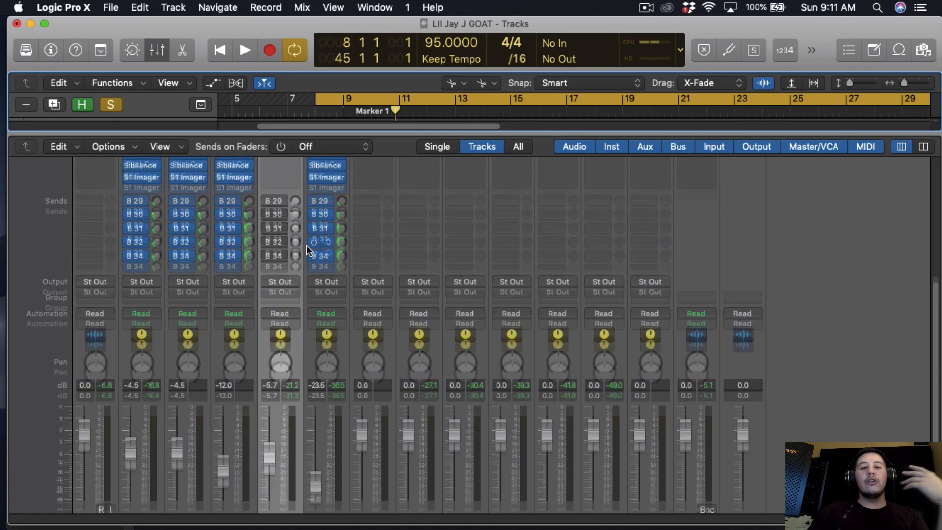
pyautogui.scroll(8, 295, 269)
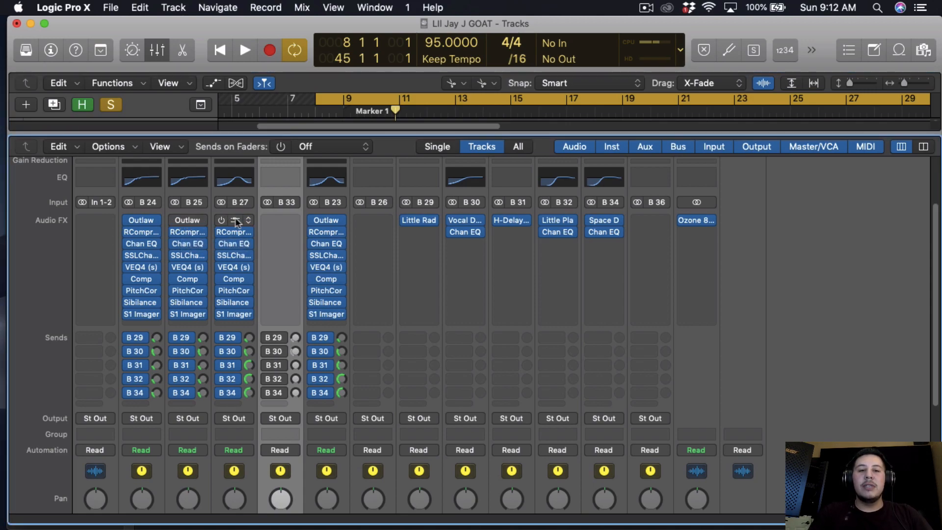
pyautogui.moveTo(179, 220); pyautogui.dragTo(280, 232)
pyautogui.moveTo(189, 244); pyautogui.dragTo(280, 244)
pyautogui.moveTo(200, 260); pyautogui.dragTo(281, 267)
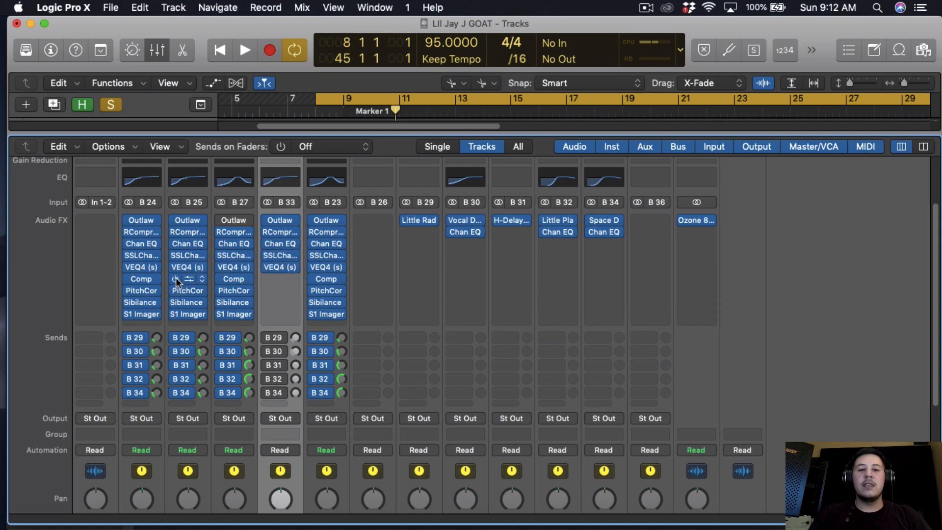
pyautogui.moveTo(221, 280); pyautogui.dragTo(281, 289)
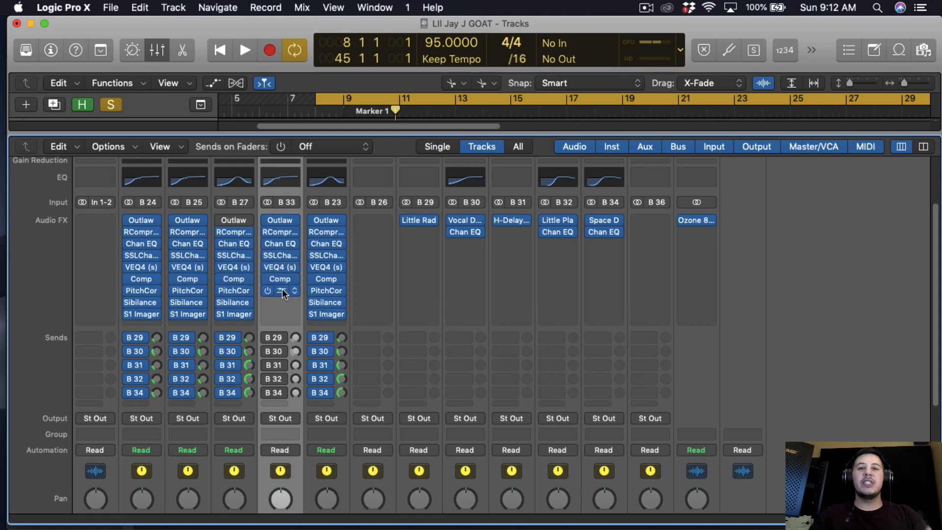
# Set the En Hook Pitch Correction response to 6.72 ms and close the plug-in
pyautogui.click(282, 289)
pyautogui.moveTo(392, 42); pyautogui.dragTo(428, 28)
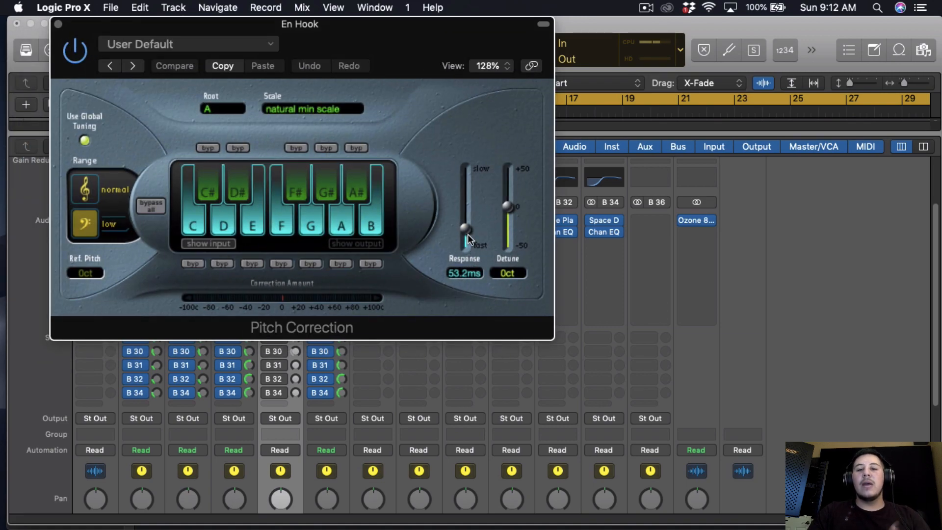
pyautogui.moveTo(466, 235); pyautogui.dragTo(465, 253)
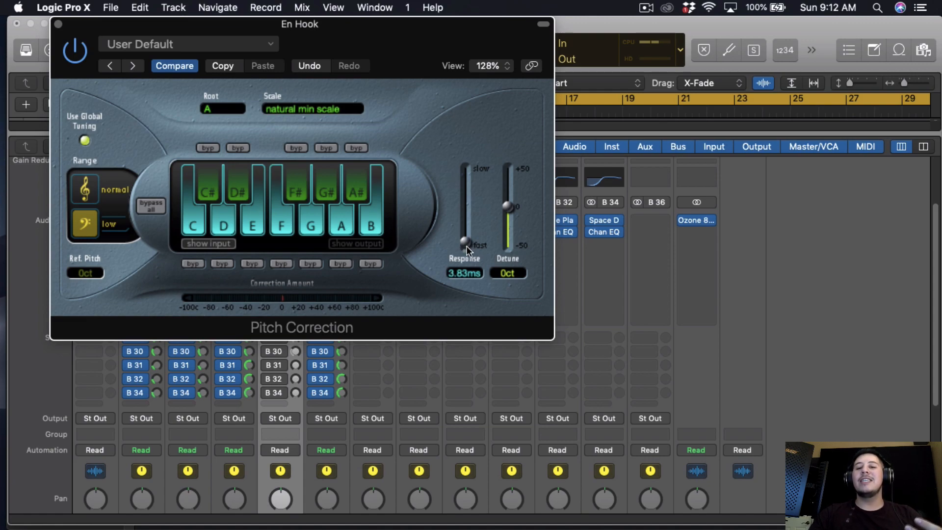
pyautogui.moveTo(467, 247); pyautogui.dragTo(466, 245)
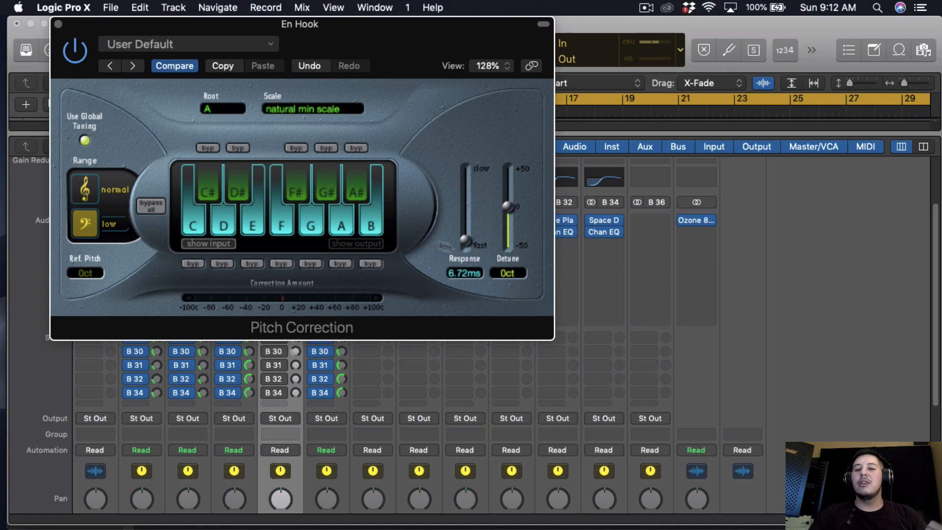
pyautogui.click(59, 24)
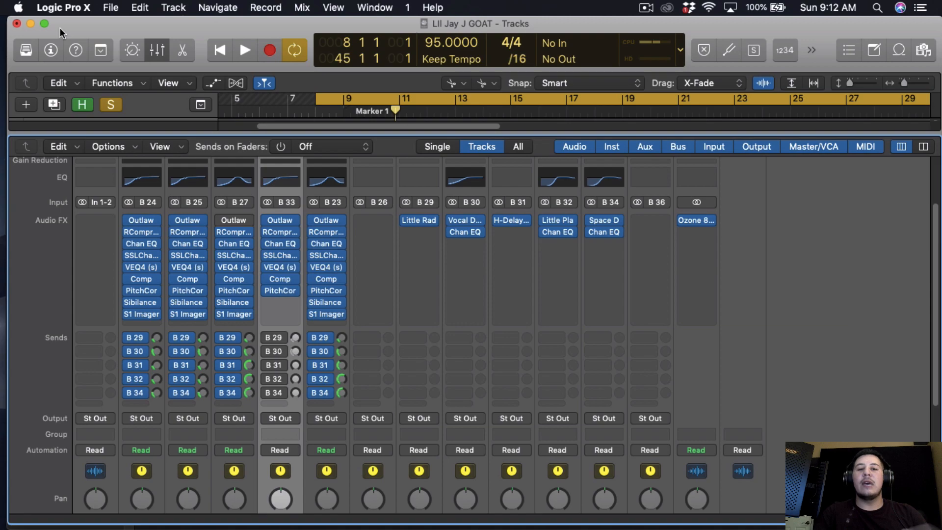
# Copy the Sibilance and S1 Imager plug-ins from the Verse channel onto the En Hook channel
pyautogui.moveTo(198, 304)
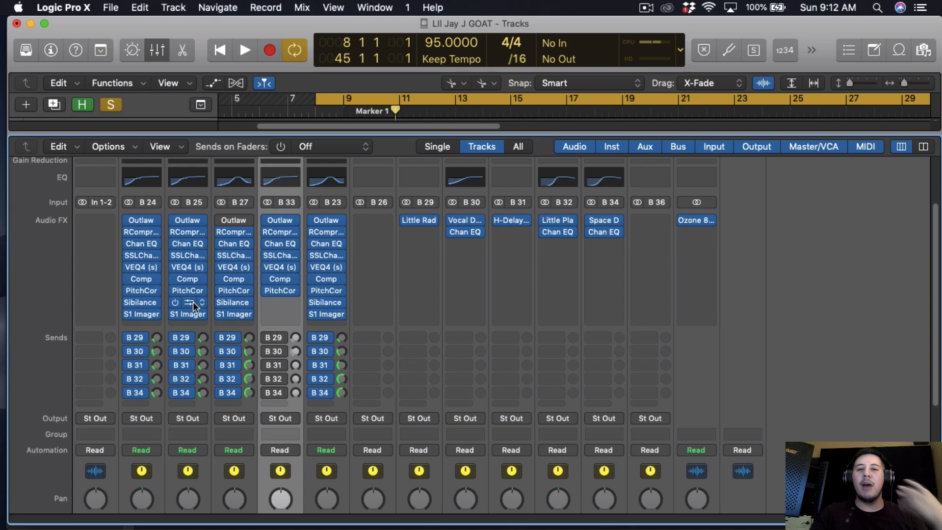
pyautogui.moveTo(190, 302)
pyautogui.mouseDown()
pyautogui.moveTo(287, 315)
pyautogui.moveTo(203, 321)
pyautogui.moveTo(196, 313)
pyautogui.mouseUp()
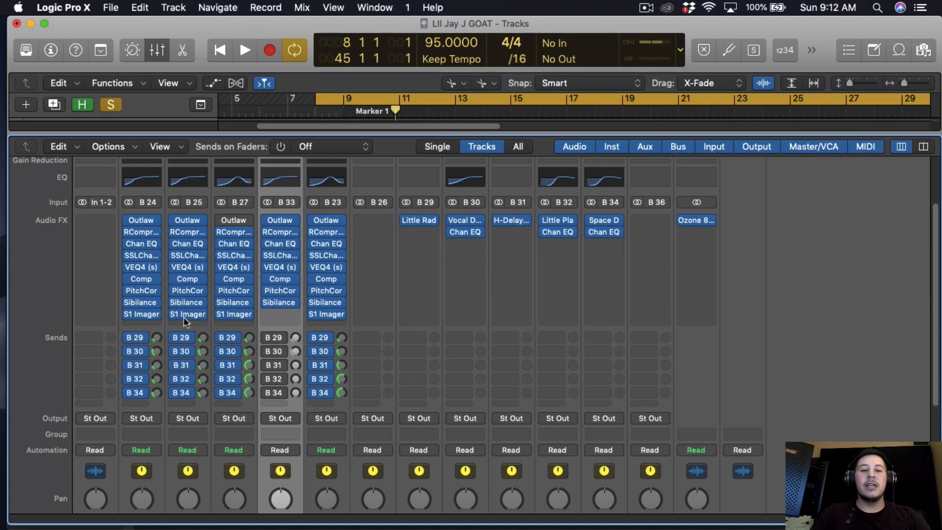
pyautogui.click(184, 316)
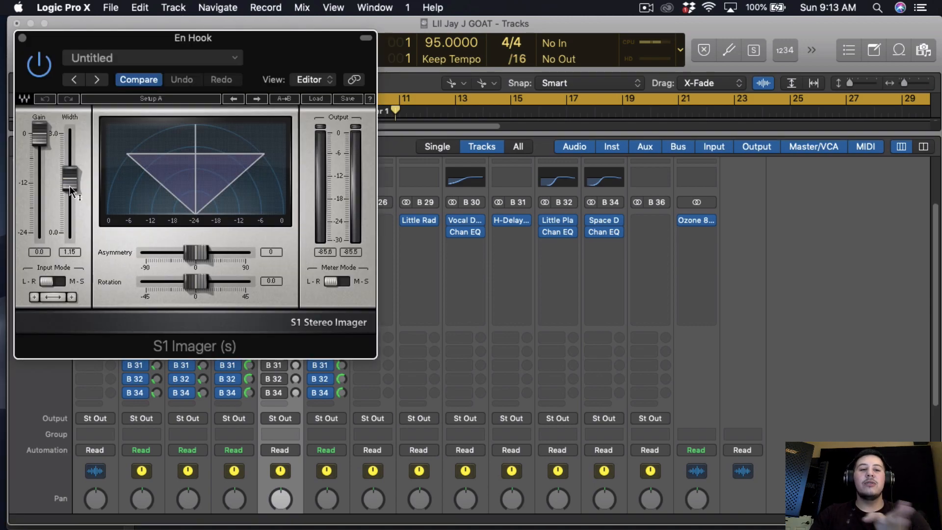
# Set the En Hook S1 Imager's stereo width to 1.25 and try its Asymmetry control
pyautogui.moveTo(69, 185); pyautogui.dragTo(69, 181)
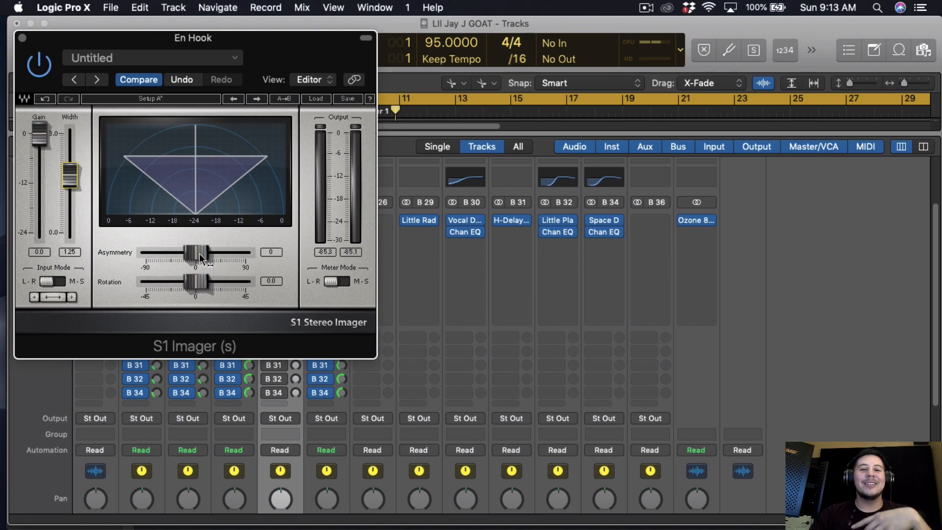
pyautogui.moveTo(252, 57); pyautogui.dragTo(288, 56)
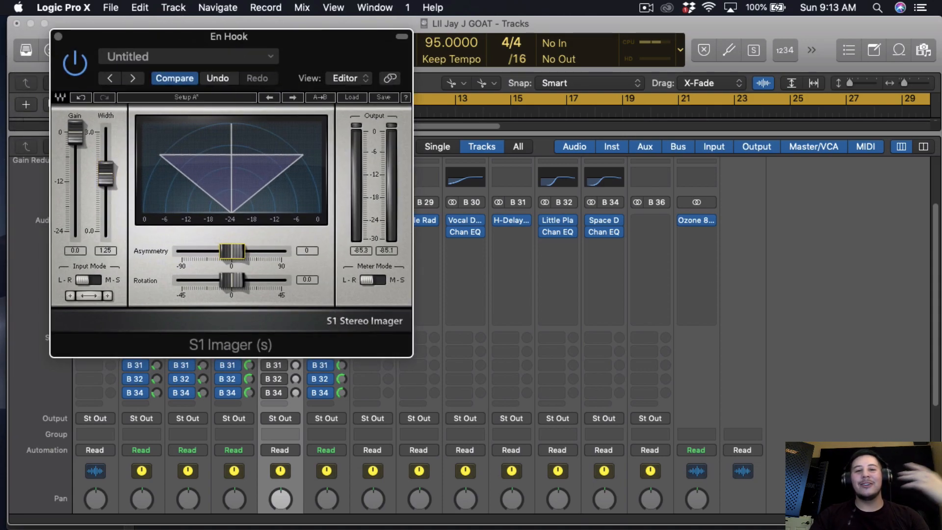
pyautogui.moveTo(231, 251); pyautogui.dragTo(234, 253)
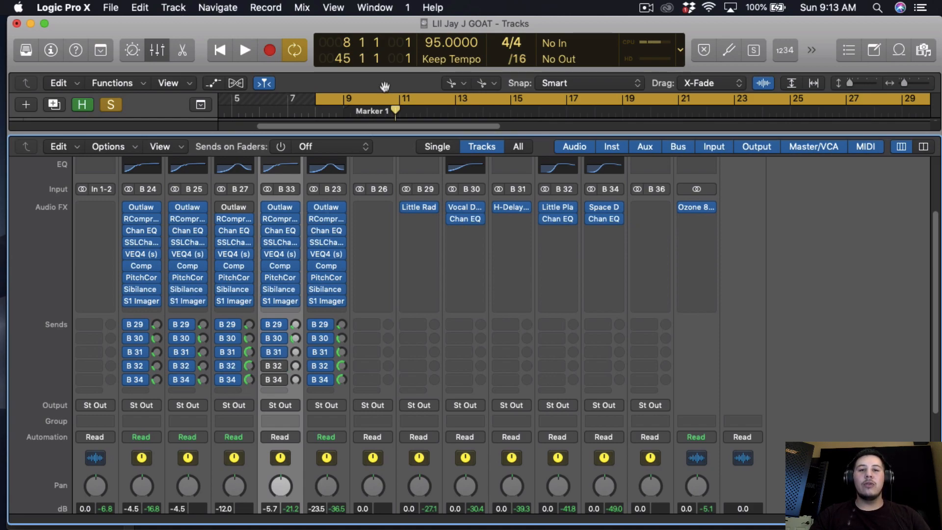
# Bring the arrangement tracks back into view and solo the Hook track stack
pyautogui.moveTo(376, 133); pyautogui.dragTo(376, 376)
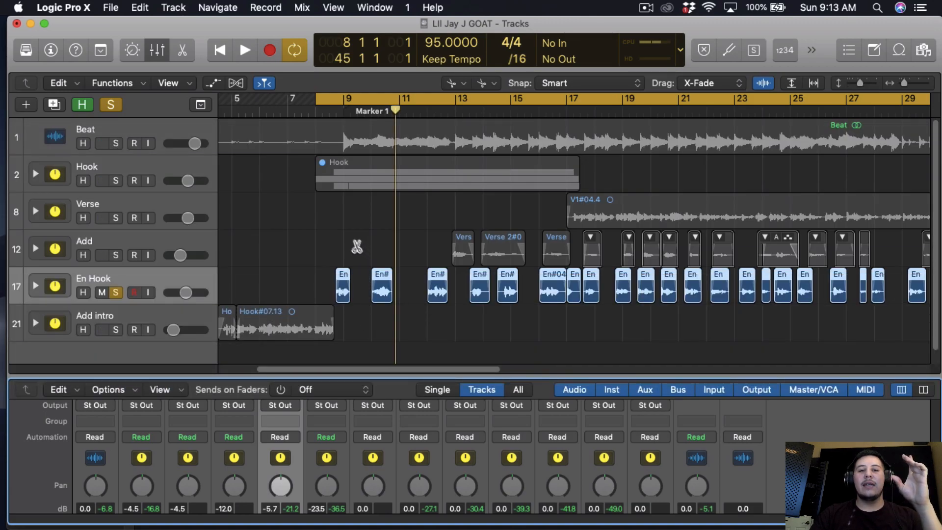
pyautogui.click(116, 181)
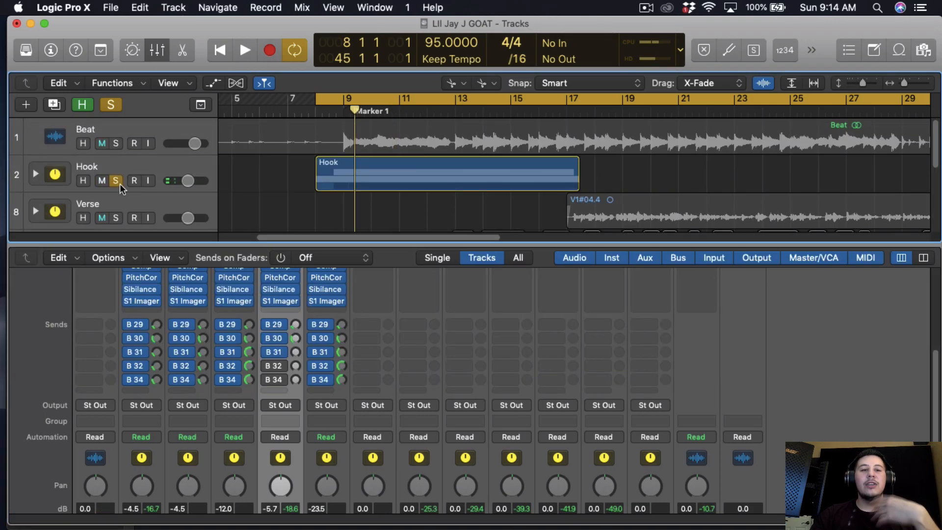
# Raise the En Hook channel's bus 31 send while playing back the soloed vocals
pyautogui.scroll(-10, 164, 167)
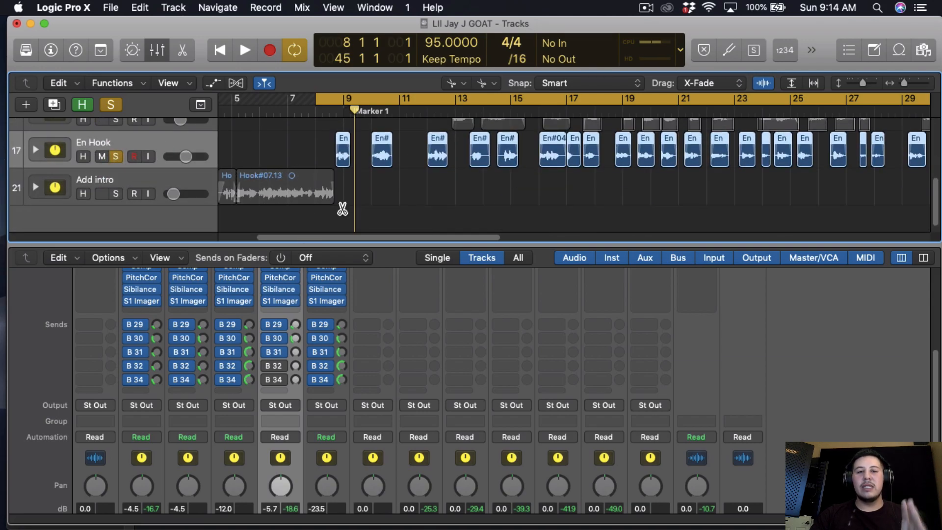
pyautogui.press('space')
pyautogui.moveTo(295, 352); pyautogui.dragTo(300, 293)
pyautogui.press('space')
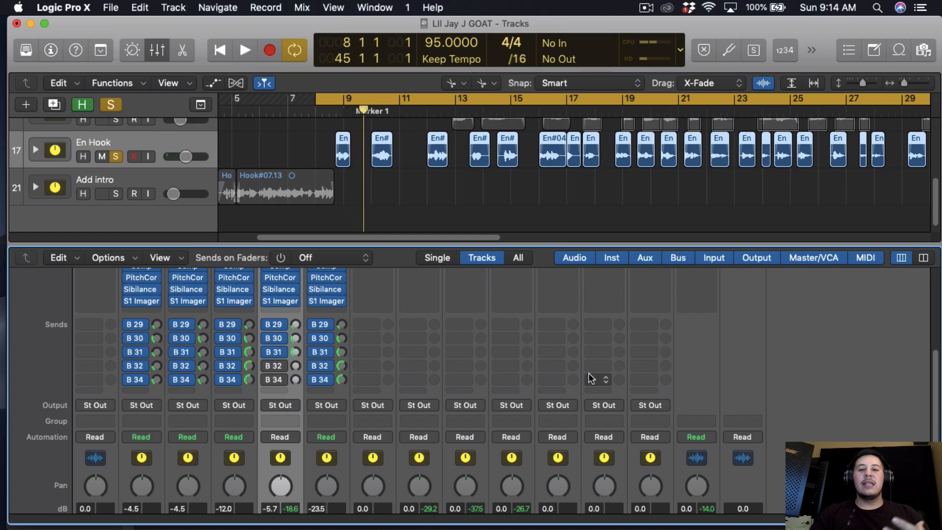
# Inspect the H-Delay settings on the bus 31 delay channel and close the plug-in
pyautogui.scroll(4, 591, 378)
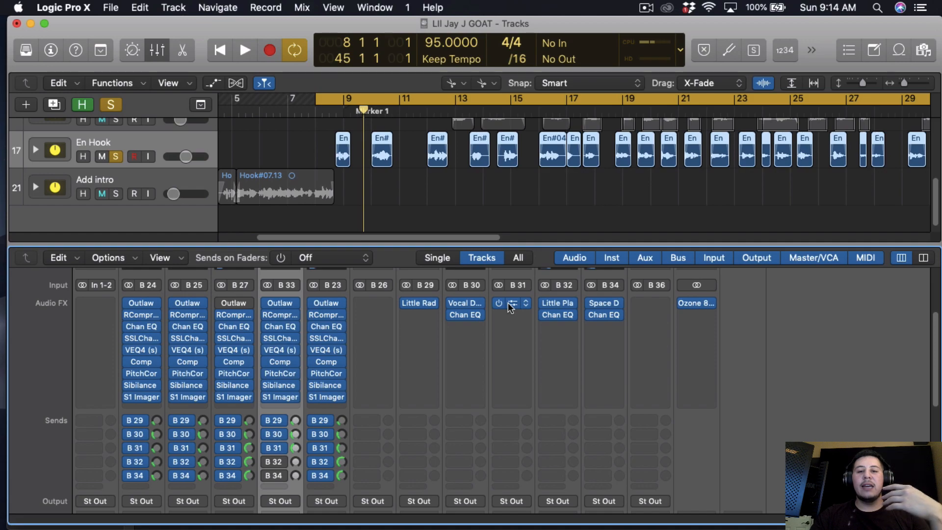
pyautogui.click(509, 303)
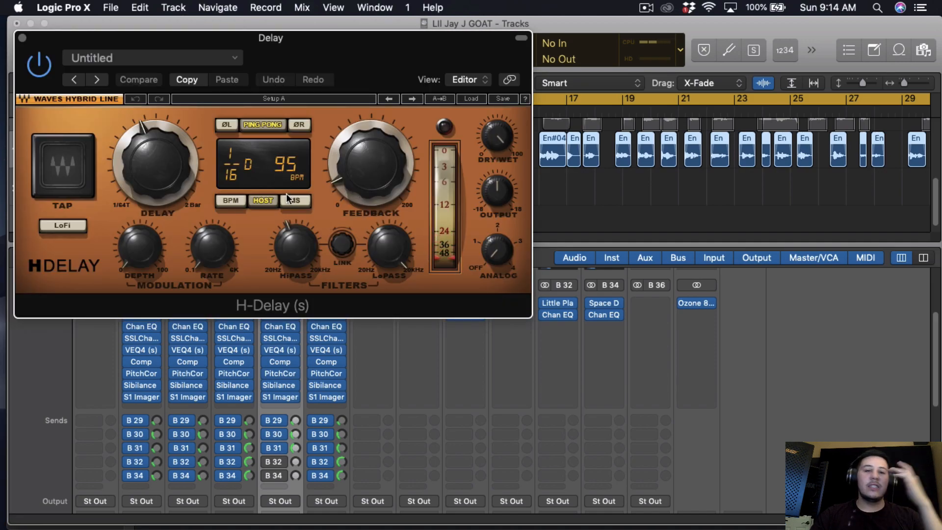
pyautogui.moveTo(355, 186); pyautogui.dragTo(355, 185)
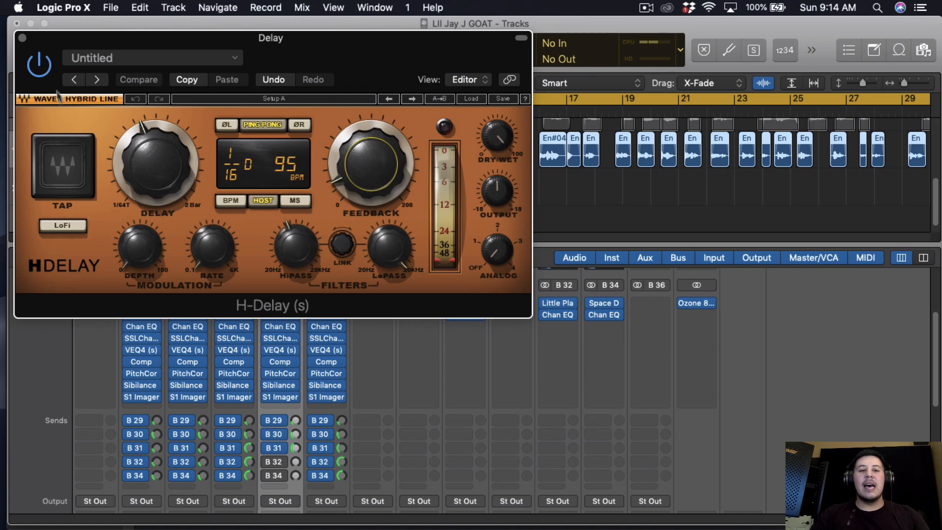
pyautogui.click(22, 37)
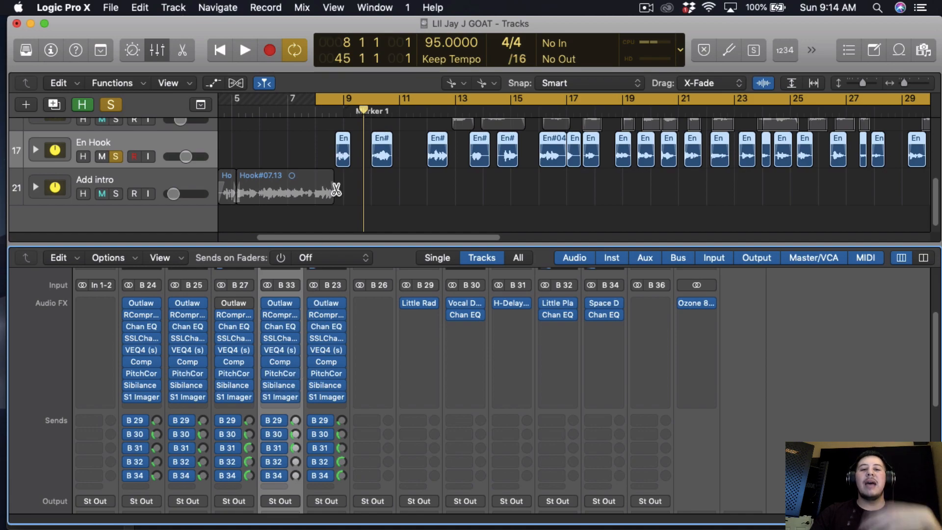
# Switch the arrangement's editing tool to the Pointer Tool
pyautogui.click(450, 83)
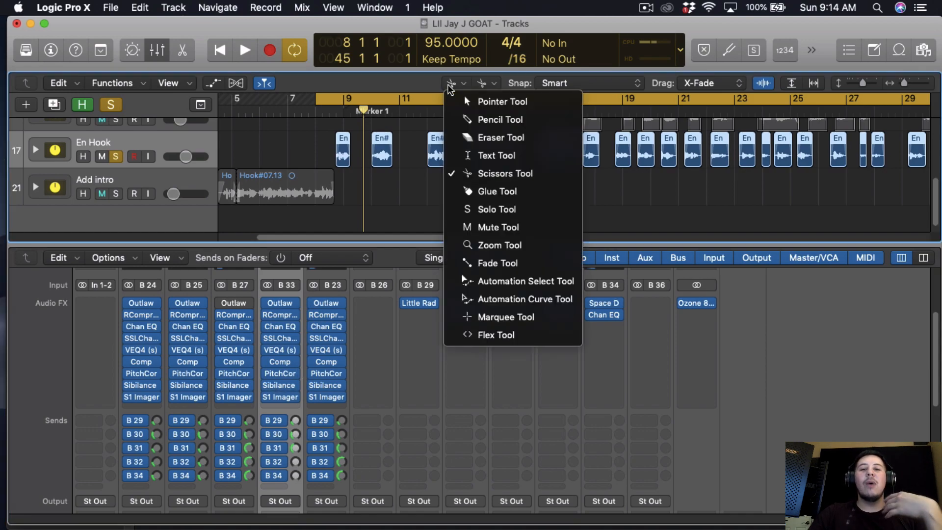
pyautogui.click(466, 98)
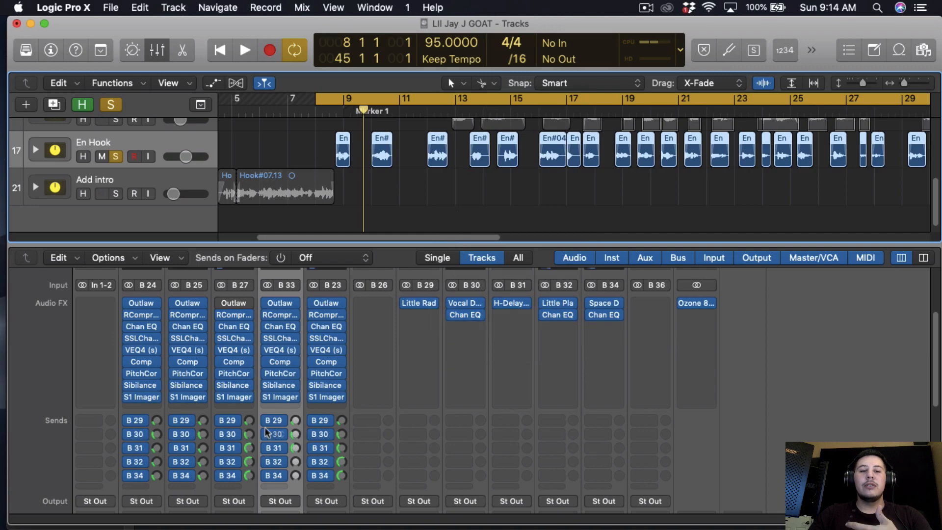
# Start the cycle range at bar 8 beat 3 and set En Hook's bus 32 send to -1.9 dB and bus 34 send to -2.8 dB
pyautogui.scroll(-3, 292, 478)
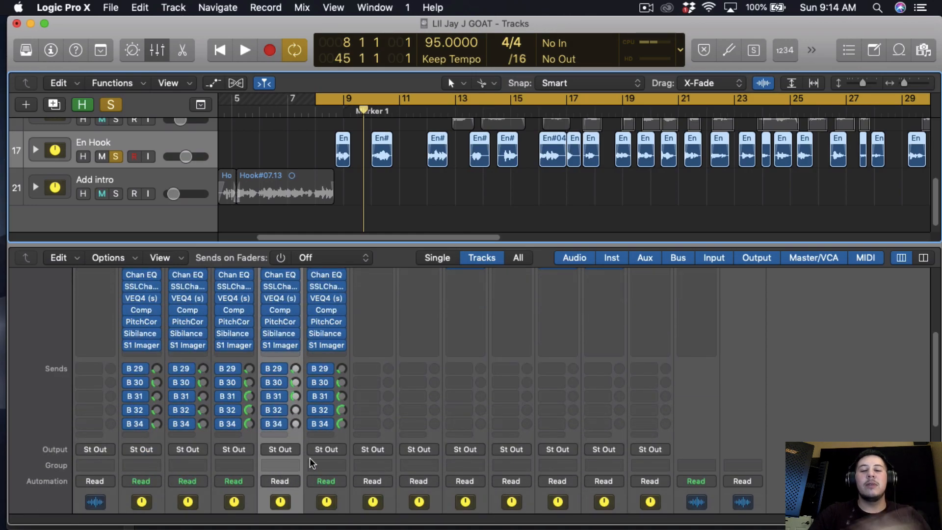
pyautogui.moveTo(295, 410); pyautogui.dragTo(316, 336)
pyautogui.press('space')
pyautogui.moveTo(317, 100); pyautogui.dragTo(331, 110)
pyautogui.click(297, 408)
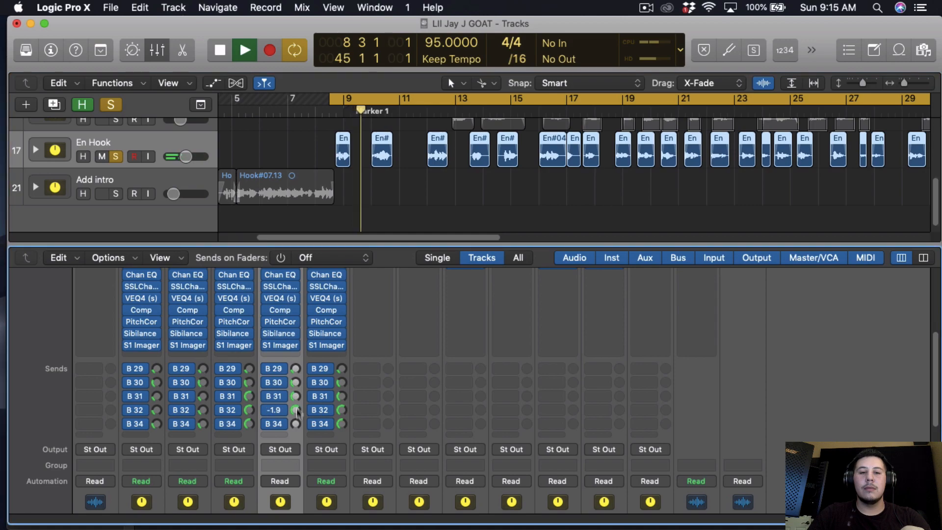
pyautogui.moveTo(296, 424); pyautogui.dragTo(315, 340)
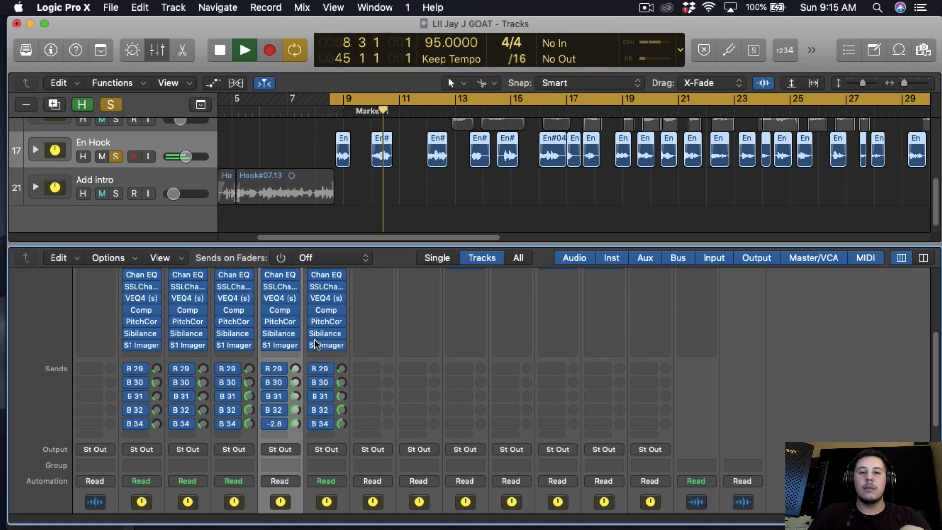
pyautogui.click(426, 122)
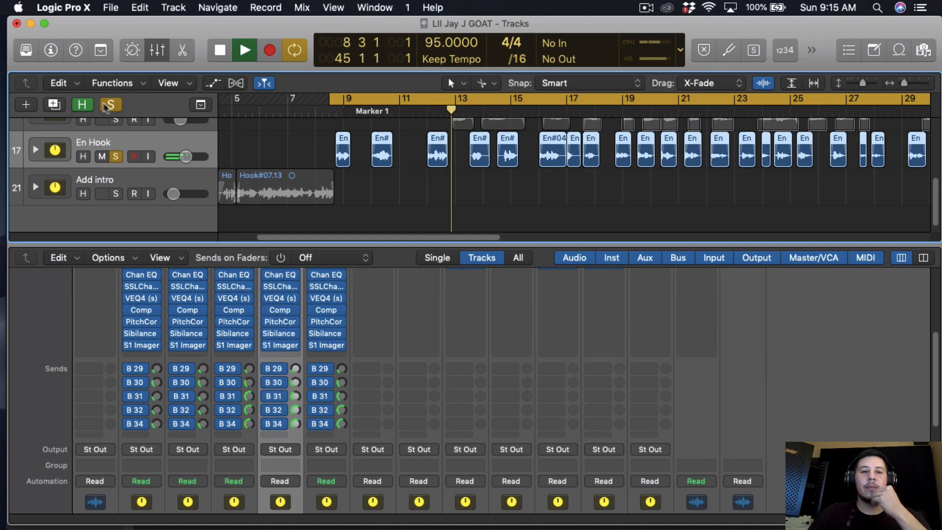
# Turn off all solos and listen to the En Hook vocals within the full mix
pyautogui.click(111, 105)
pyautogui.scroll(-2, 312, 363)
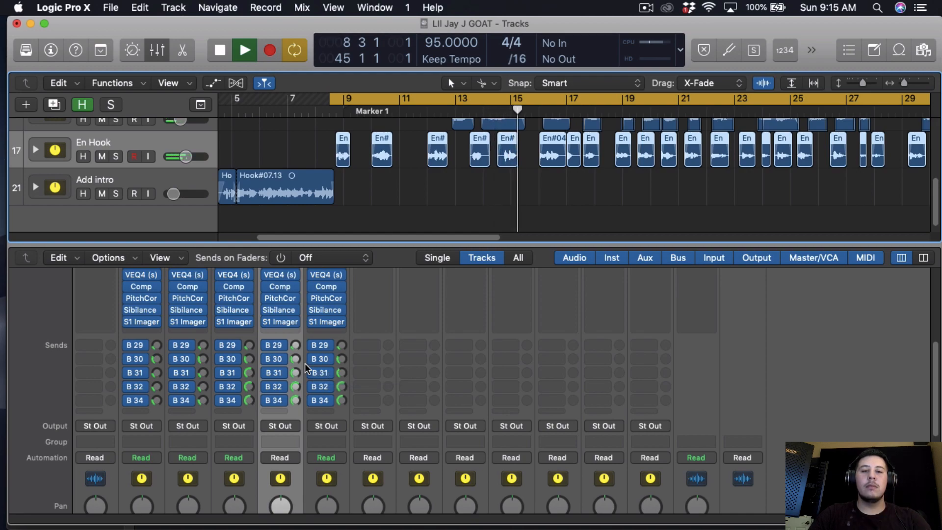
pyautogui.press('space')
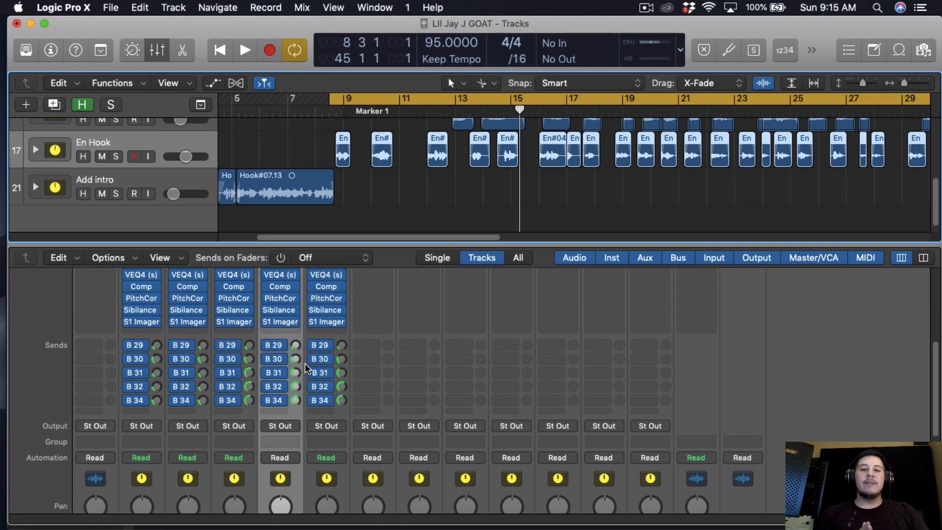
# Insert a stereo Channel EQ on the En Hook channel between the Sibilance and S1 Imager plug-ins
pyautogui.scroll(-5, 276, 397)
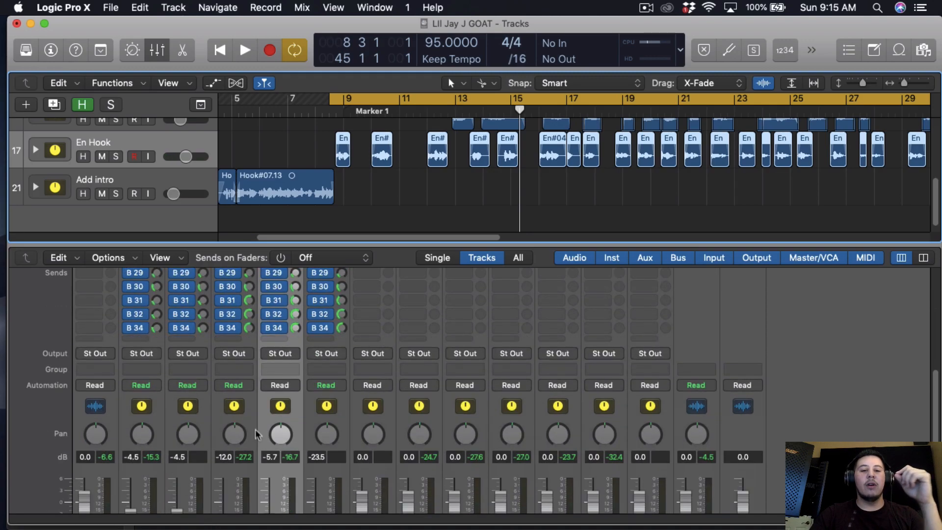
pyautogui.scroll(6, 276, 397)
pyautogui.moveTo(282, 356); pyautogui.dragTo(283, 363)
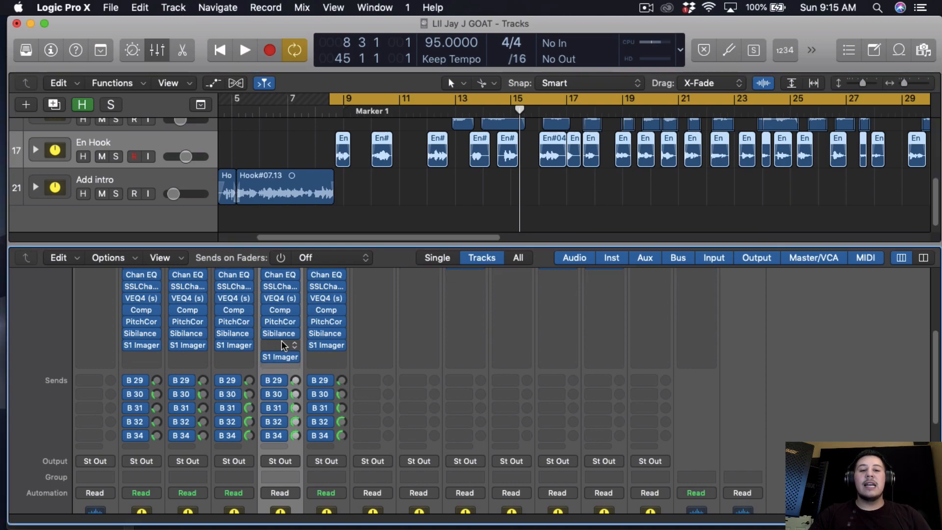
pyautogui.click(284, 344)
pyautogui.moveTo(305, 487)
pyautogui.moveTo(444, 473)
pyautogui.click(529, 470)
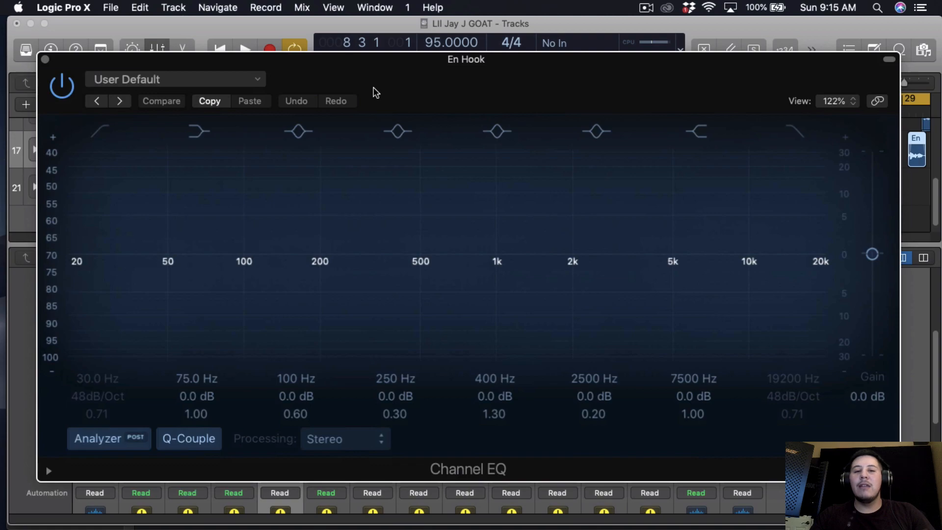
# Enable the En Hook EQ's low cut at 590 Hz and high cut at 3450 Hz, both with 18 dB/Oct slopes
pyautogui.click(99, 131)
pyautogui.moveTo(104, 397)
pyautogui.mouseDown()
pyautogui.moveTo(104, 431)
pyautogui.moveTo(104, 336)
pyautogui.moveTo(109, 404)
pyautogui.moveTo(119, 396)
pyautogui.mouseUp()
pyautogui.click(802, 135)
pyautogui.moveTo(798, 395)
pyautogui.mouseDown()
pyautogui.moveTo(797, 408)
pyautogui.moveTo(799, 379)
pyautogui.moveTo(797, 388)
pyautogui.mouseUp()
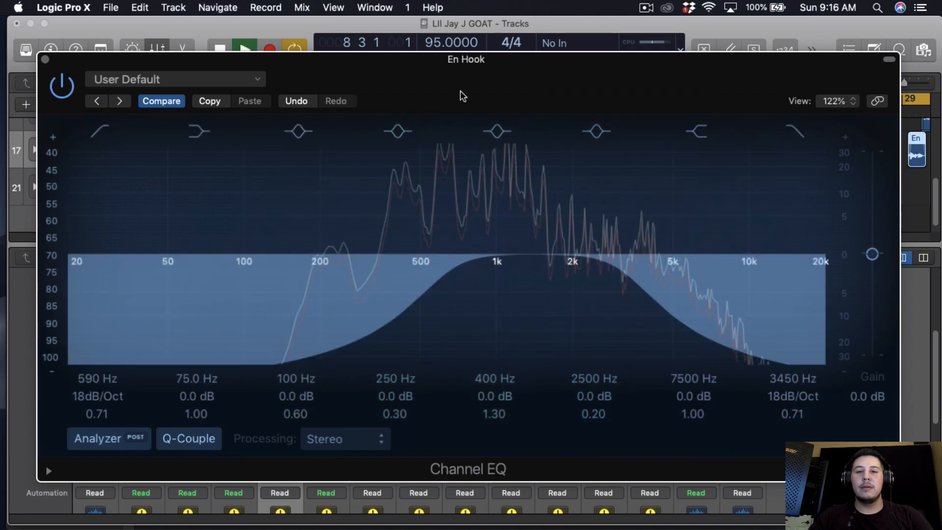
# Solo En Hook and, during playback, set the EQ's low cut to 485 Hz and high cut to 4450 Hz
pyautogui.moveTo(462, 92); pyautogui.dragTo(431, 370)
pyautogui.press('s')
pyautogui.moveTo(378, 357); pyautogui.dragTo(390, 156)
pyautogui.moveTo(82, 454); pyautogui.dragTo(82, 461)
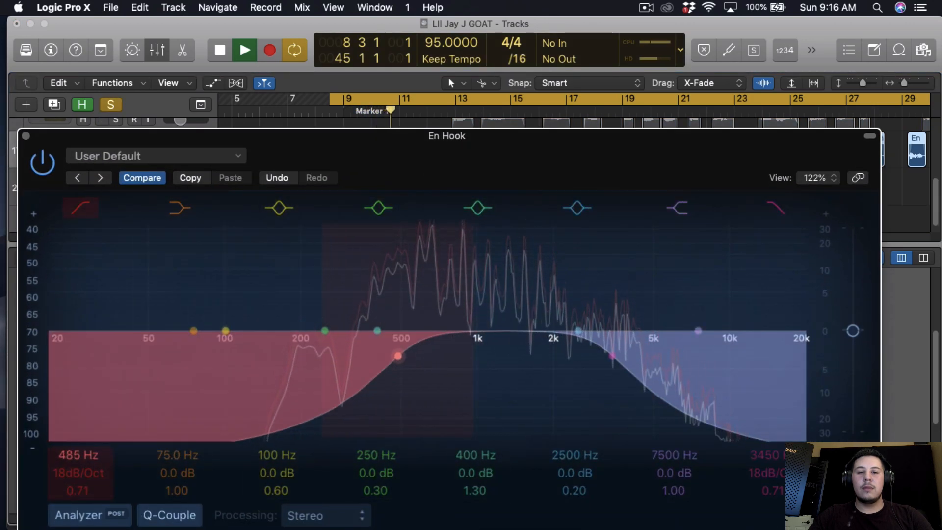
pyautogui.moveTo(767, 456); pyautogui.dragTo(766, 448)
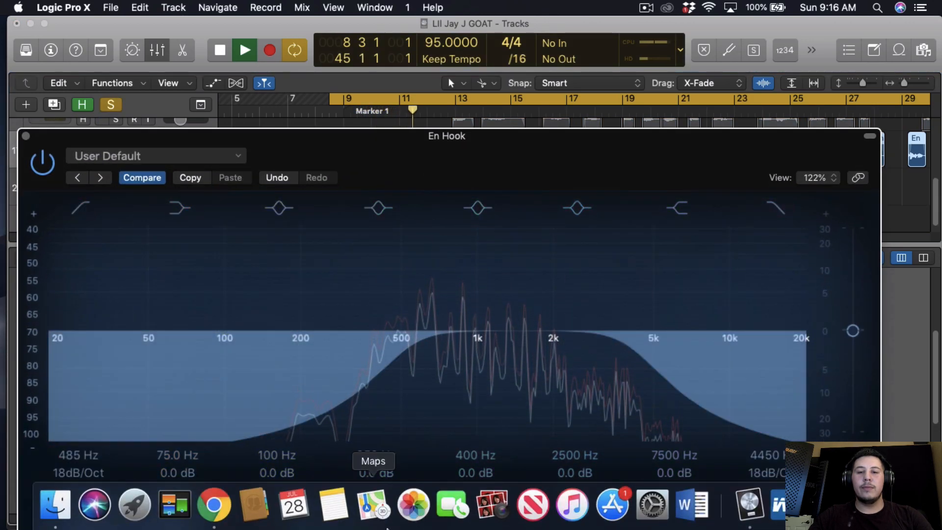
pyautogui.moveTo(444, 160); pyautogui.dragTo(453, 140)
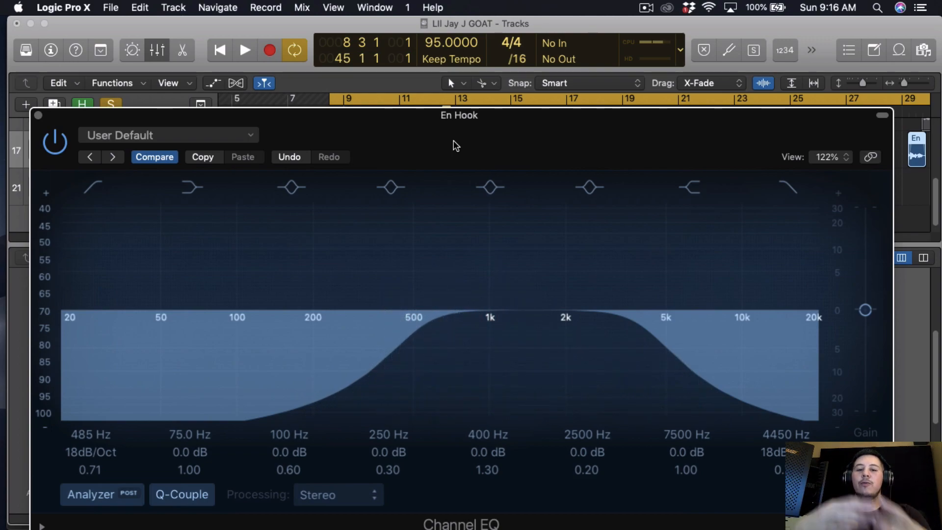
# Set the low cut to 540 Hz and high cut to 7800 Hz, both at 12 dB/Oct, check by ear, and close the EQ
pyautogui.moveTo(103, 451); pyautogui.dragTo(108, 435)
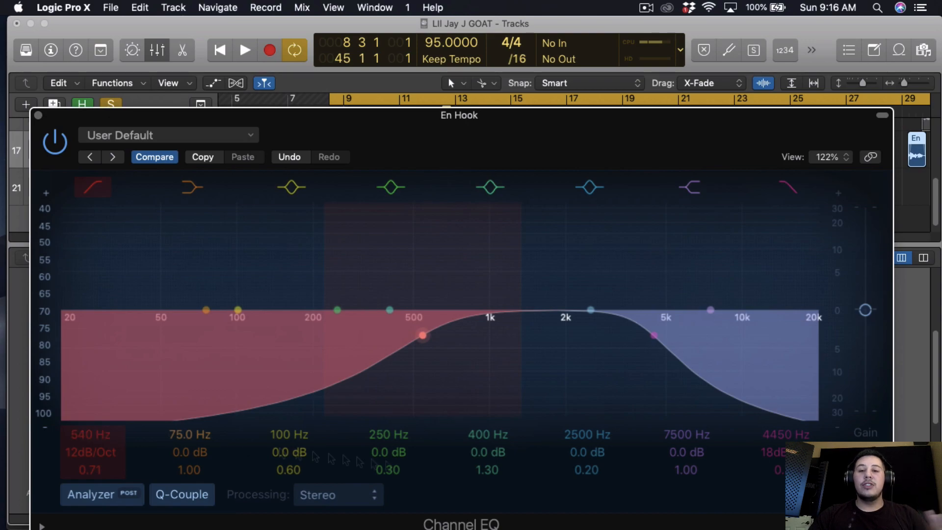
pyautogui.moveTo(776, 449); pyautogui.dragTo(782, 418)
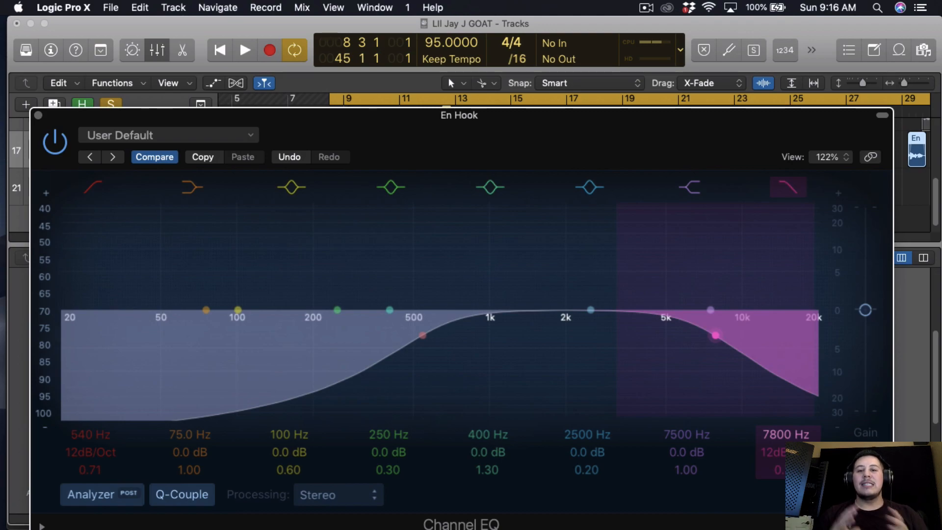
pyautogui.press('space')
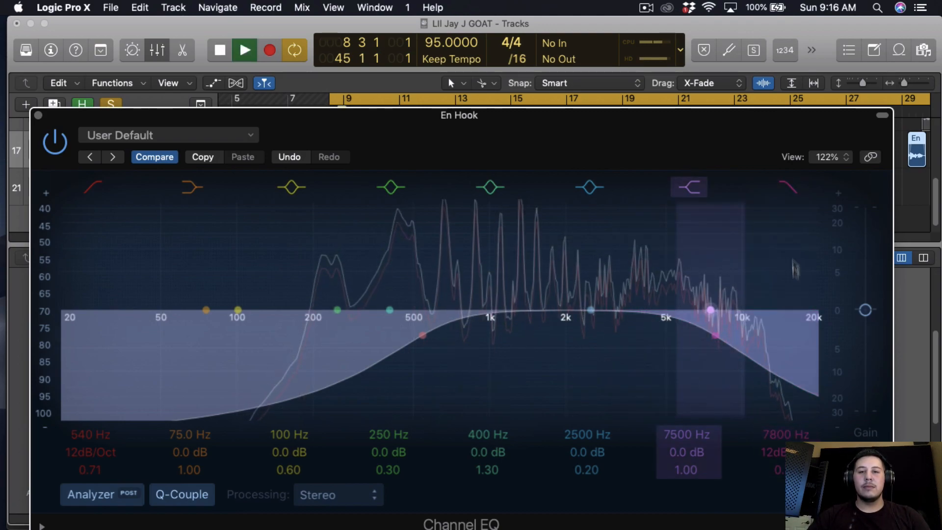
pyautogui.press('space')
pyautogui.click(37, 115)
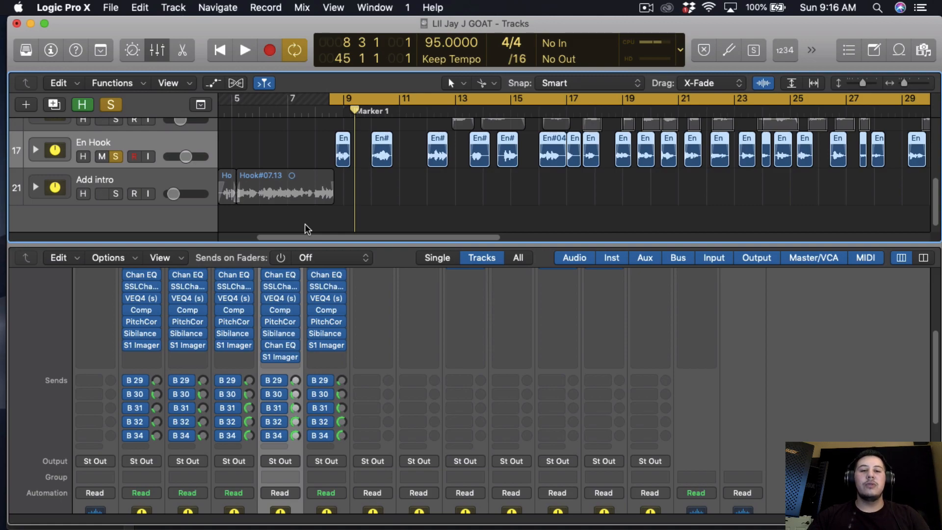
# Look over the Voice presets in the Library and hide the Library again
pyautogui.scroll(3, 287, 371)
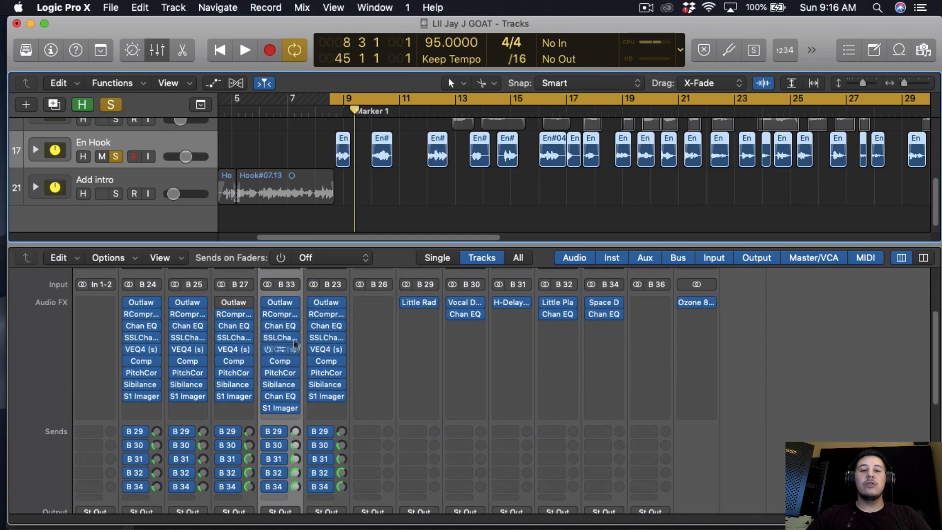
pyautogui.click(27, 50)
pyautogui.click(76, 259)
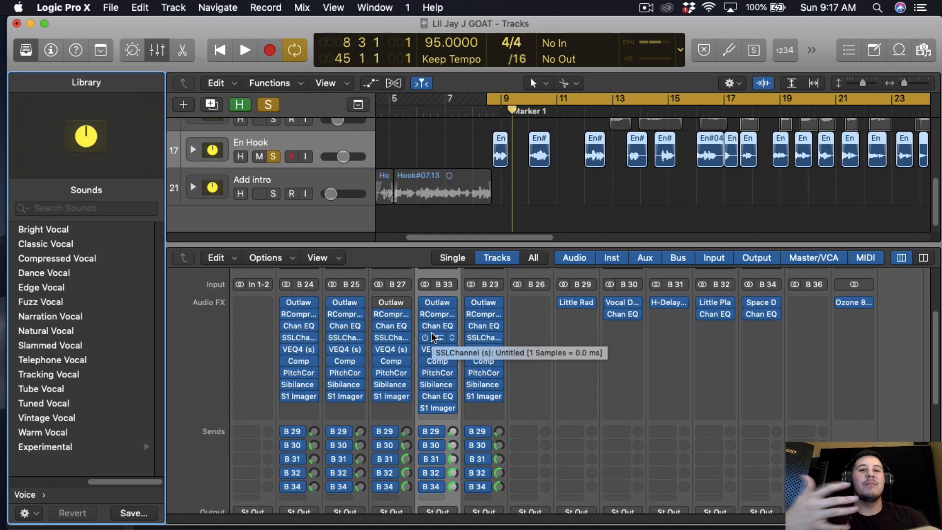
pyautogui.press('y')
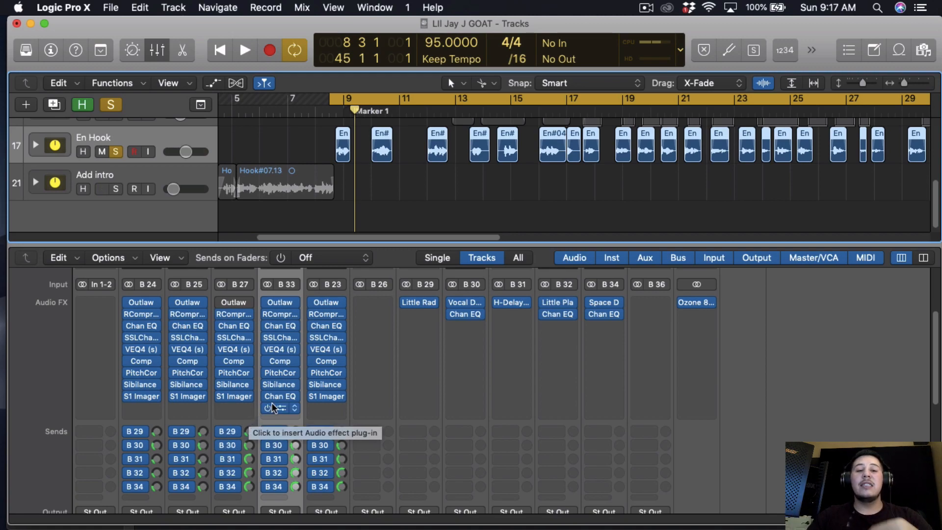
# Examine the Channel EQ settings on the bus 32 and bus 34 reverb channels
pyautogui.scroll(3, 285, 314)
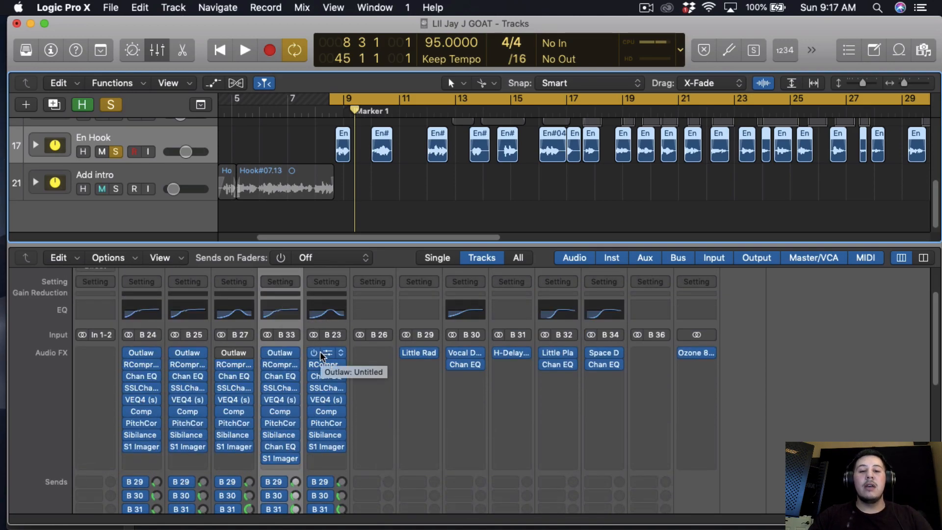
pyautogui.scroll(-3, 320, 351)
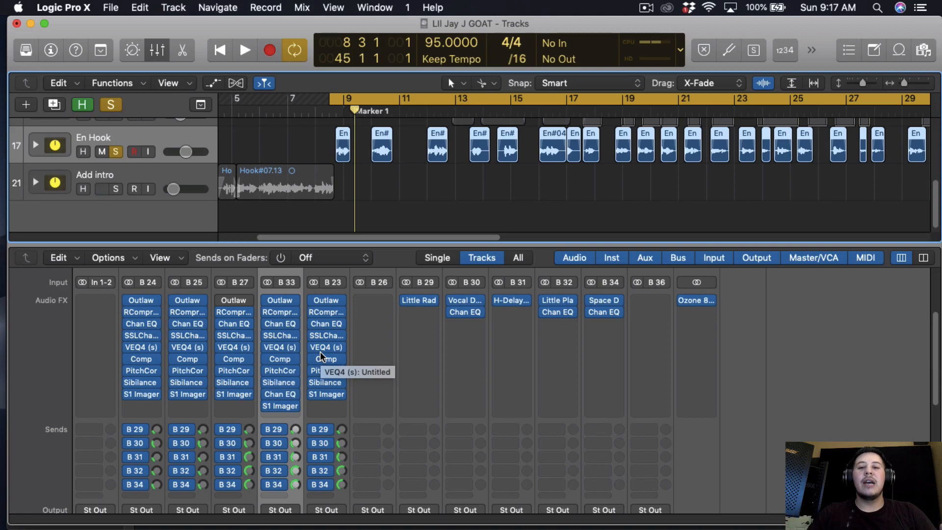
pyautogui.click(554, 310)
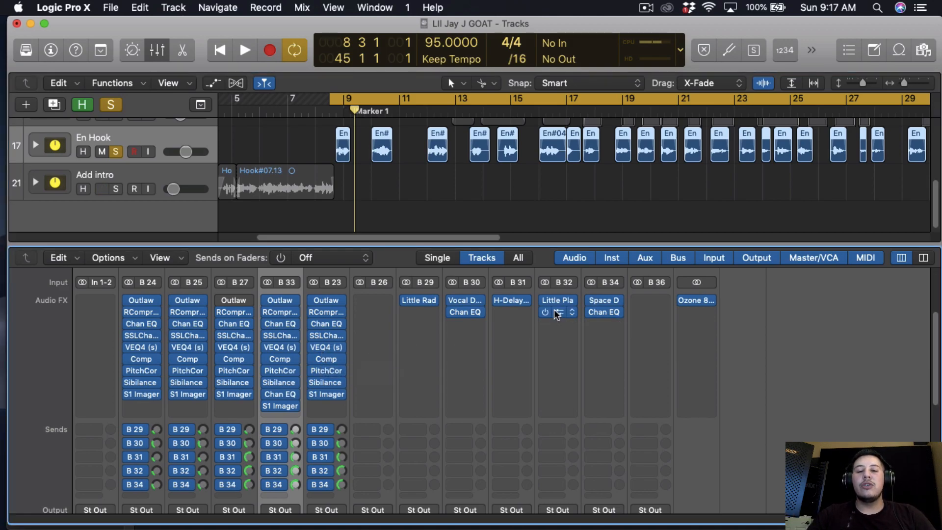
pyautogui.click(23, 38)
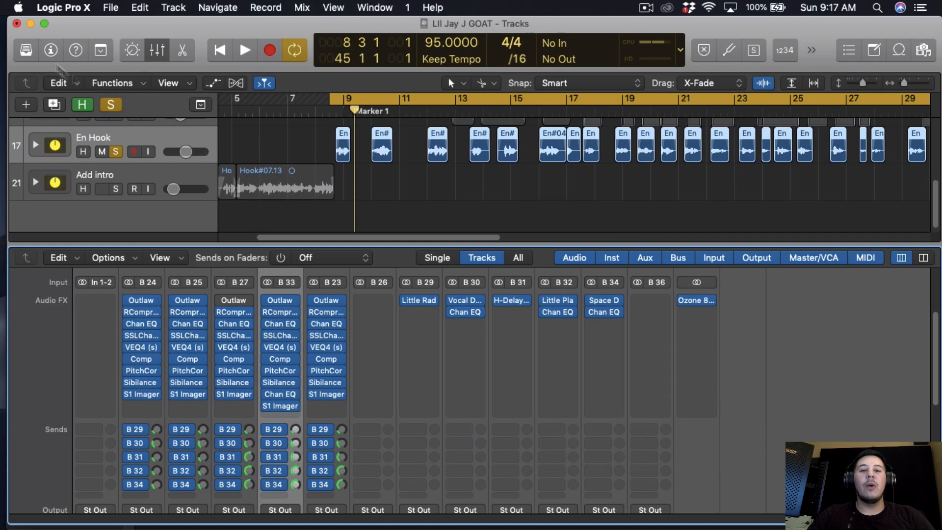
pyautogui.scroll(-2, 534, 362)
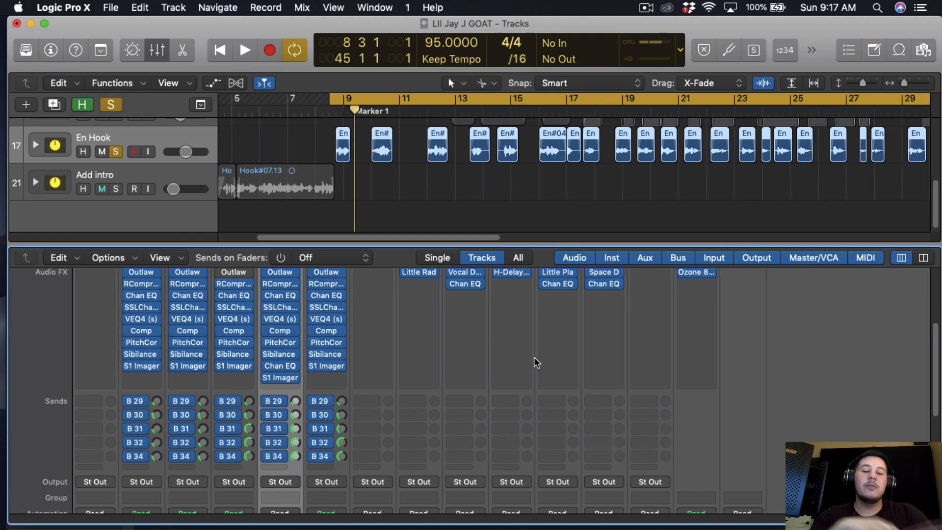
pyautogui.scroll(3, 579, 342)
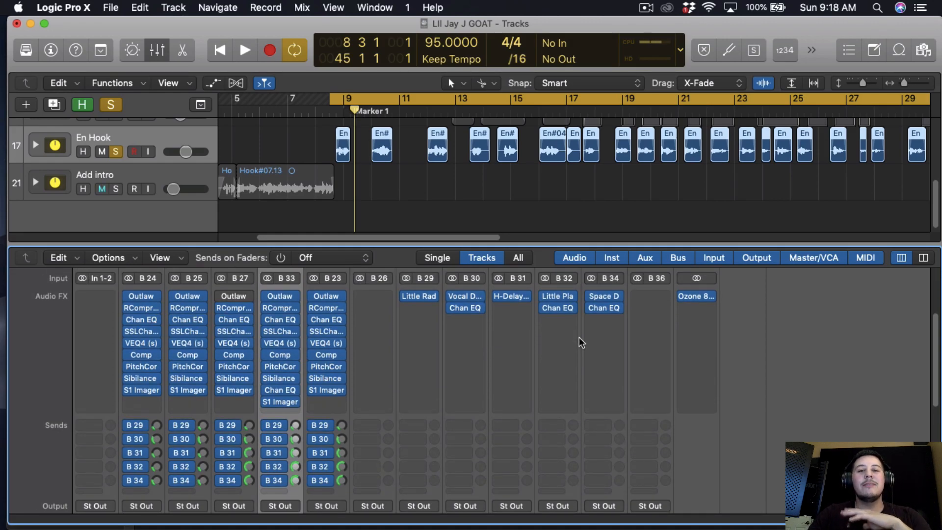
pyautogui.click(604, 308)
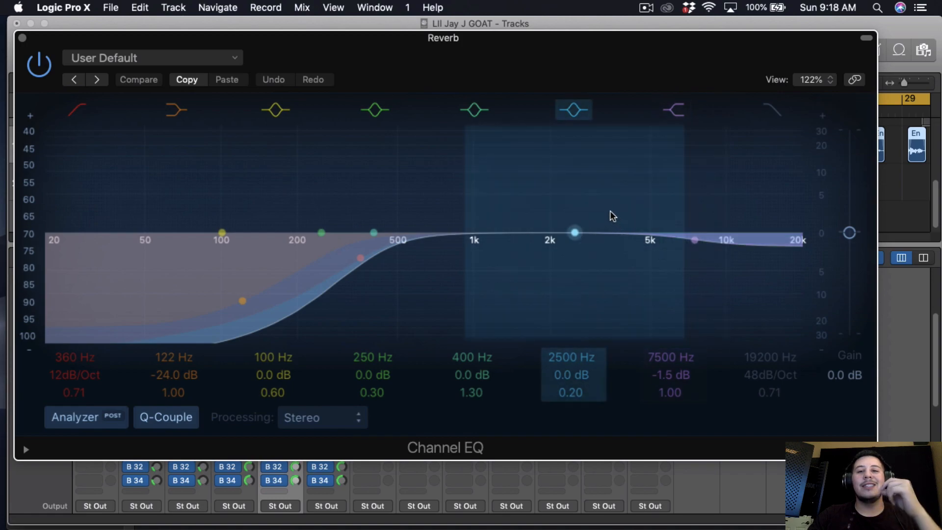
# Close the reverb channel's Channel EQ and look over the channel levels and the En Hook track stack
pyautogui.click(22, 38)
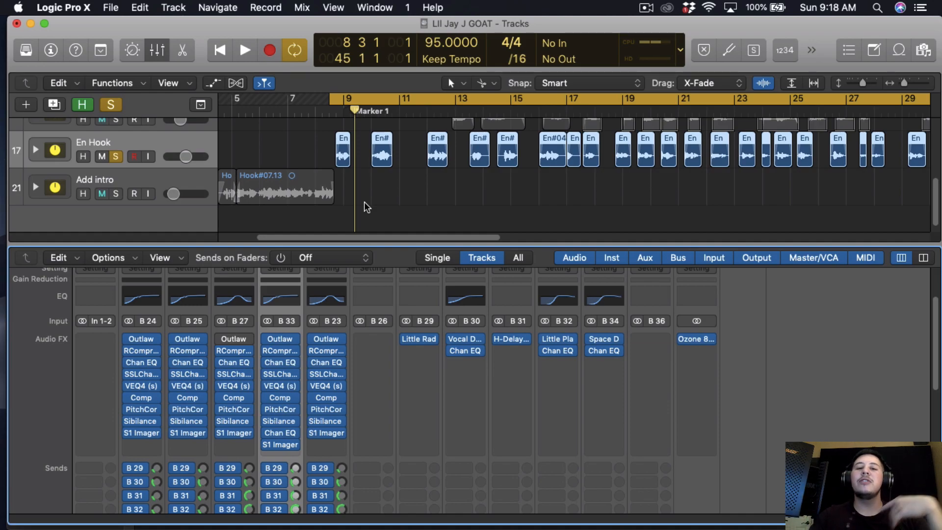
pyautogui.scroll(-1, 364, 202)
pyautogui.scroll(-10, 305, 373)
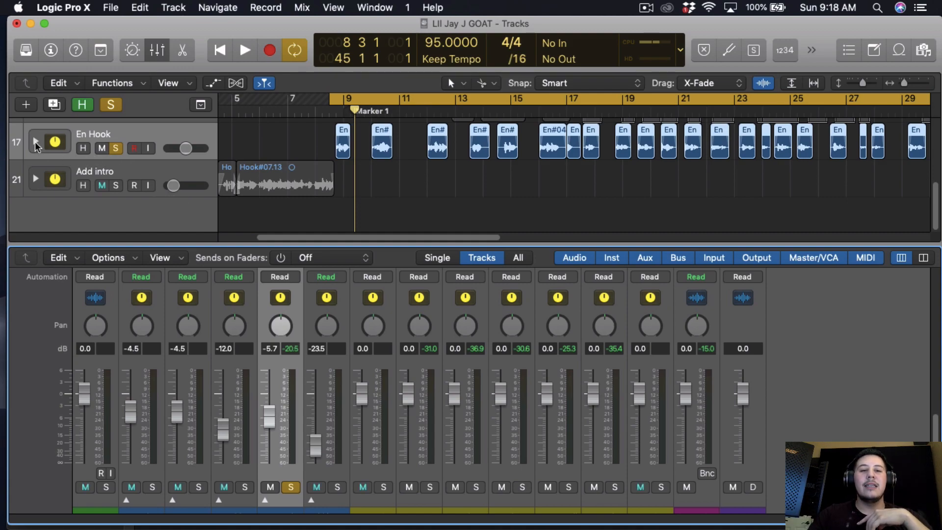
pyautogui.click(35, 143)
# Insert the stereo Cableguys PanCake2 plug-in on En Hook after the S1 Imager
pyautogui.scroll(1, 324, 372)
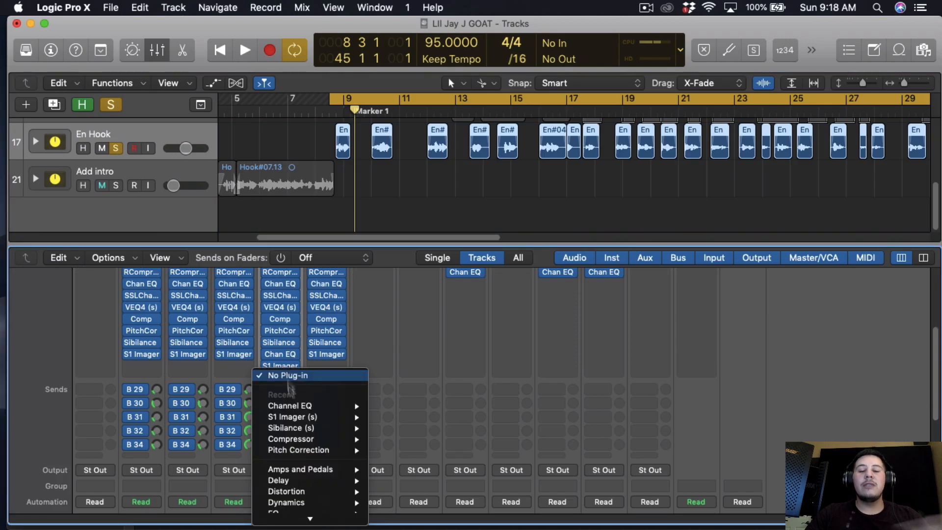
pyautogui.moveTo(298, 419)
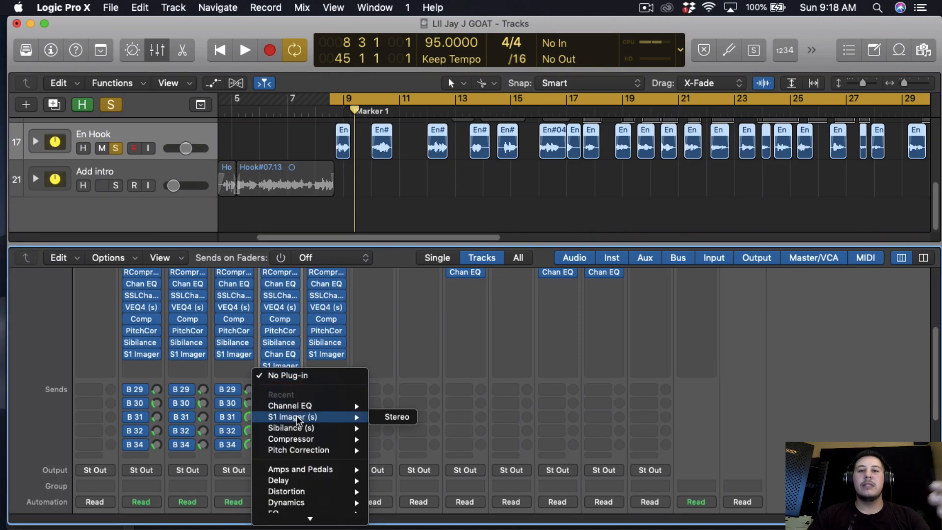
pyautogui.moveTo(301, 517)
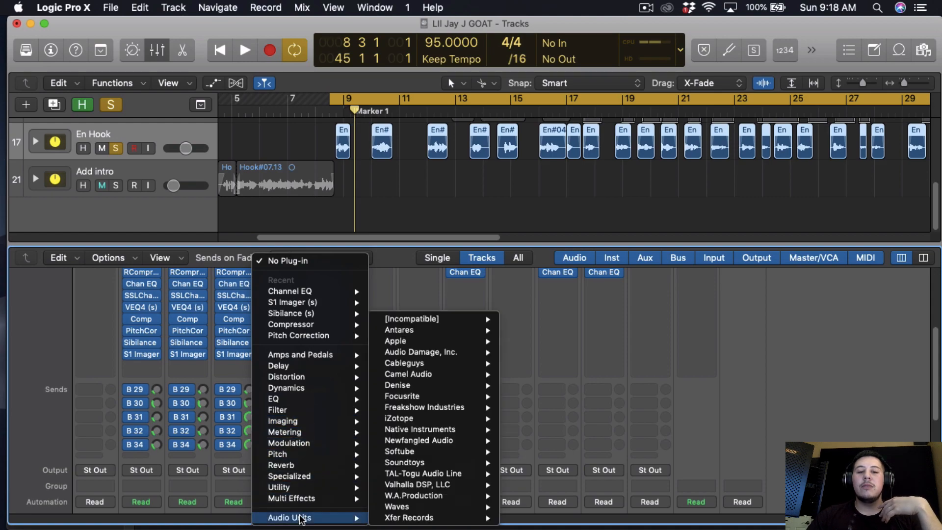
pyautogui.moveTo(455, 398)
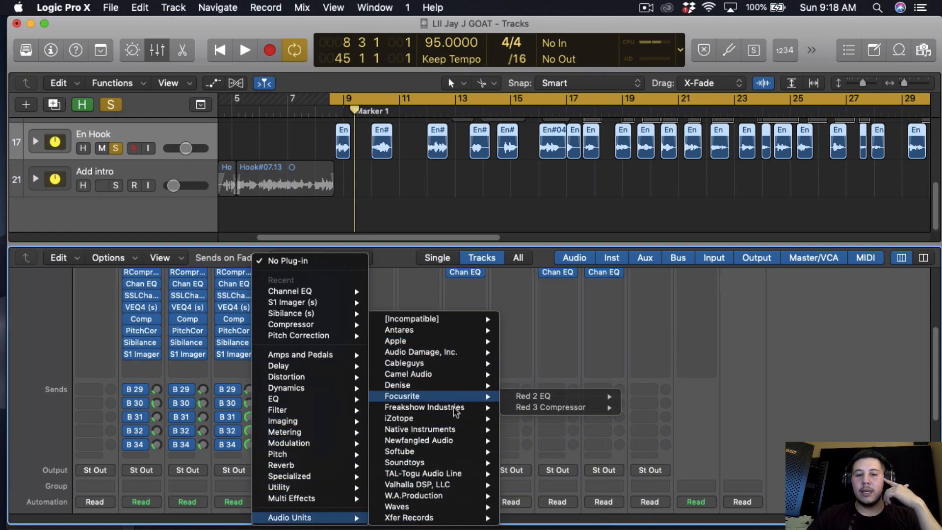
pyautogui.moveTo(442, 363)
pyautogui.moveTo(540, 374)
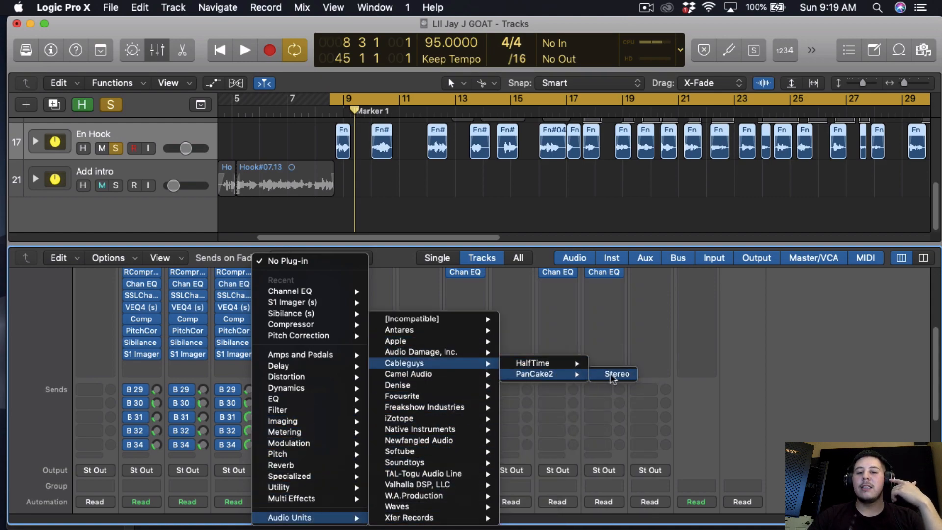
pyautogui.click(614, 375)
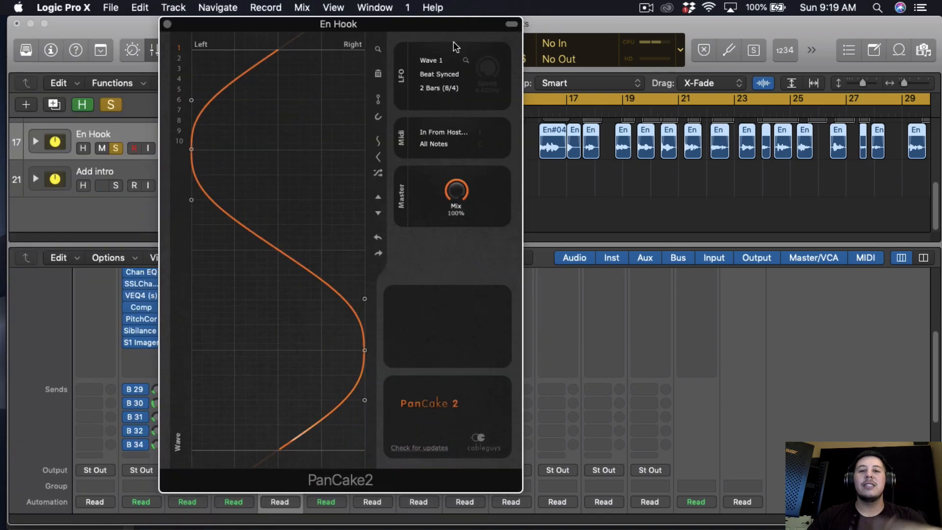
# Play En Hook through PanCake2's default two-bar pan curve with the plug-in window moved clear of the tracks
pyautogui.moveTo(445, 24); pyautogui.dragTo(576, 146)
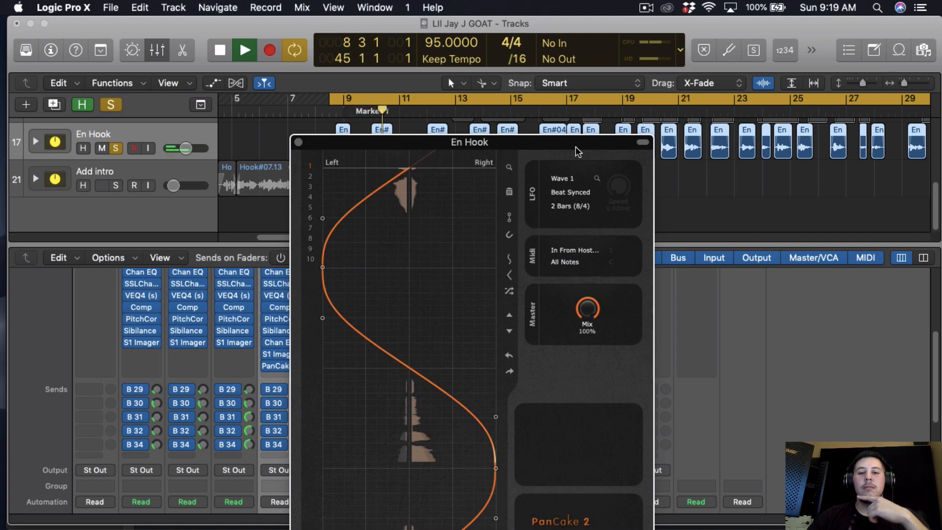
pyautogui.moveTo(452, 143); pyautogui.dragTo(445, 123)
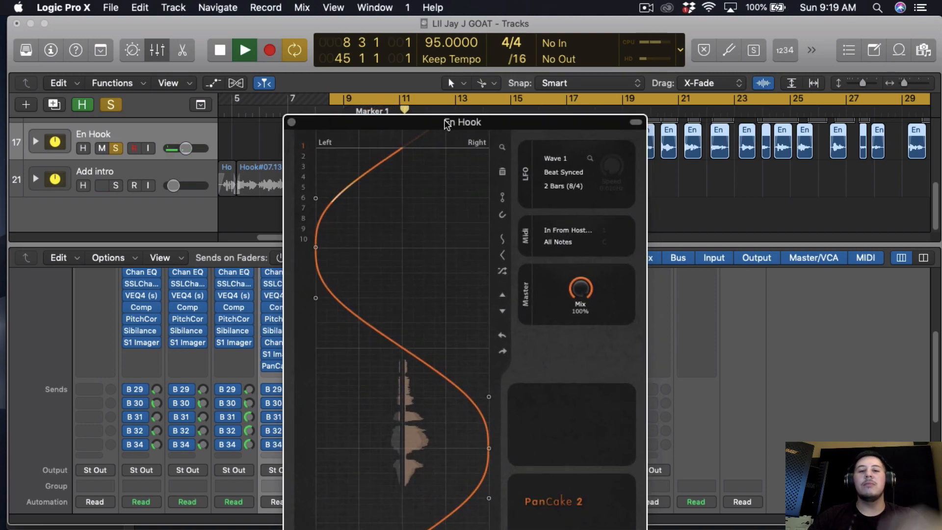
pyautogui.press('space')
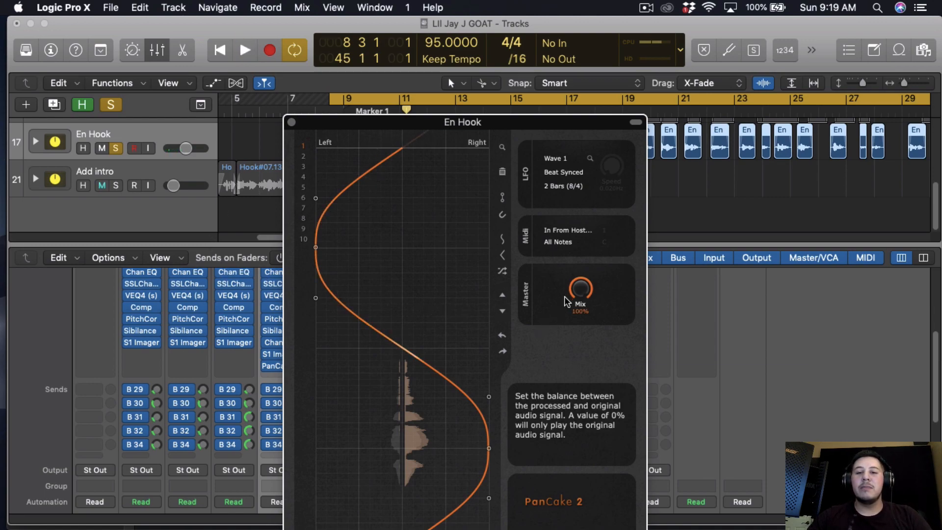
# Reshape PanCake2's wave by pulling its leftmost and rightmost curve points to the opposite sides, and audition the panning
pyautogui.moveTo(316, 246); pyautogui.dragTo(453, 244)
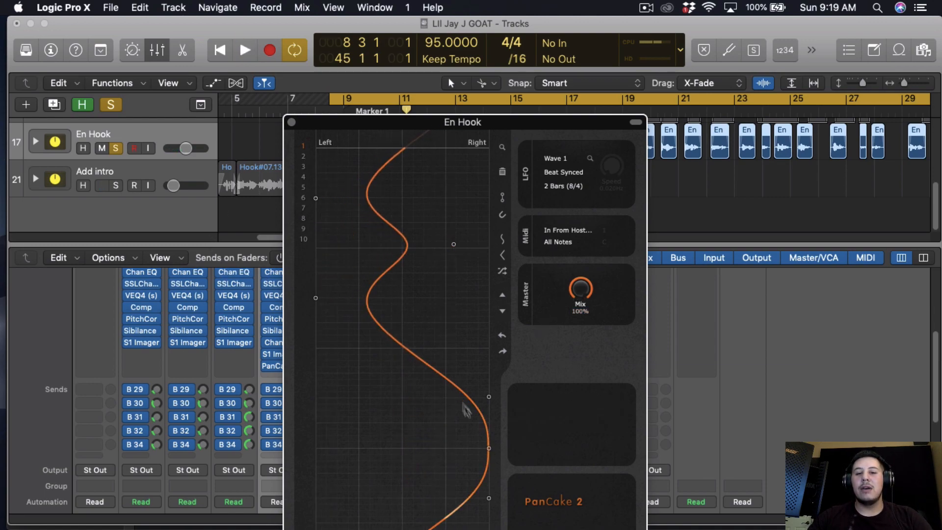
pyautogui.moveTo(488, 448); pyautogui.dragTo(315, 396)
pyautogui.press('space')
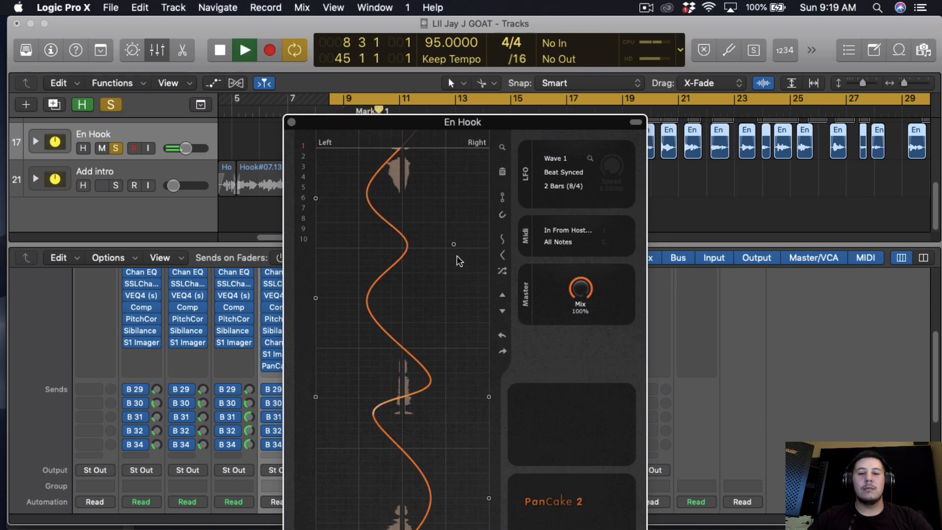
pyautogui.press('space')
# Close PanCake2 and replace it on En Hook with the stereo MondoMod plug-in
pyautogui.click(274, 367)
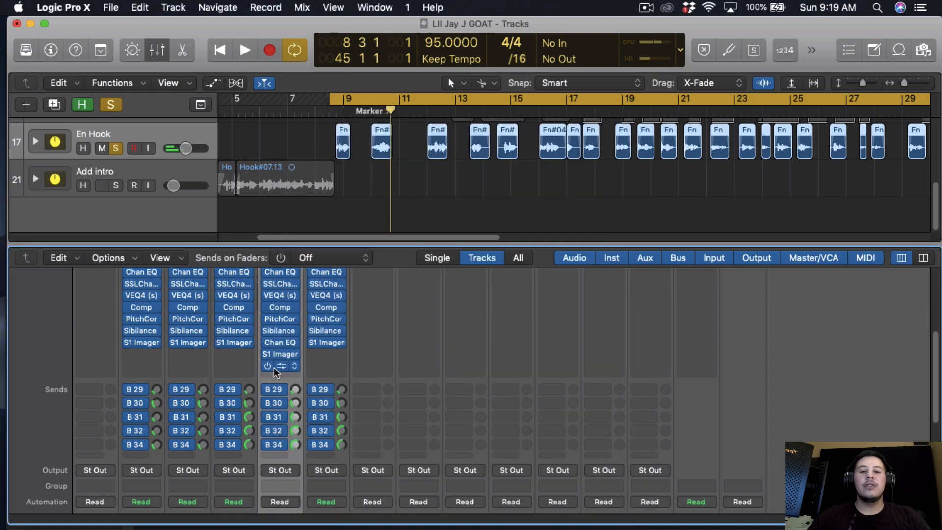
pyautogui.click(294, 368)
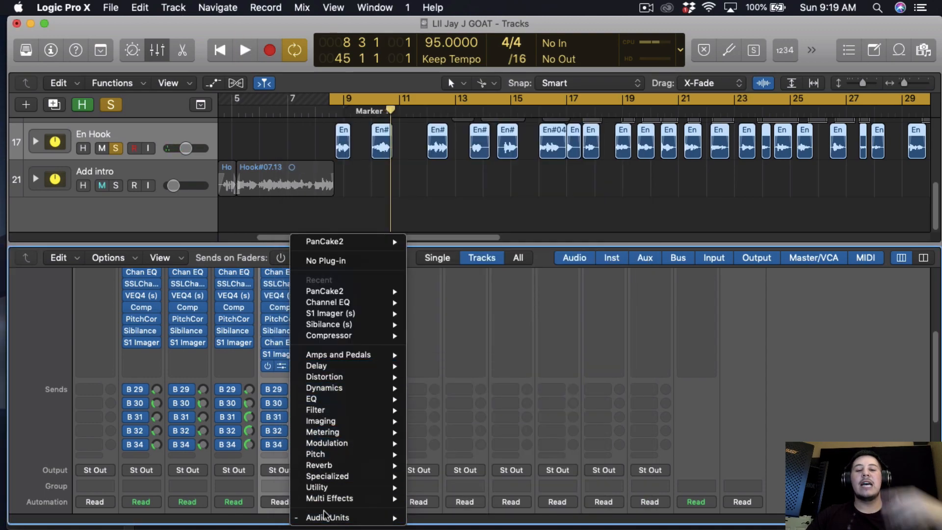
pyautogui.moveTo(324, 520)
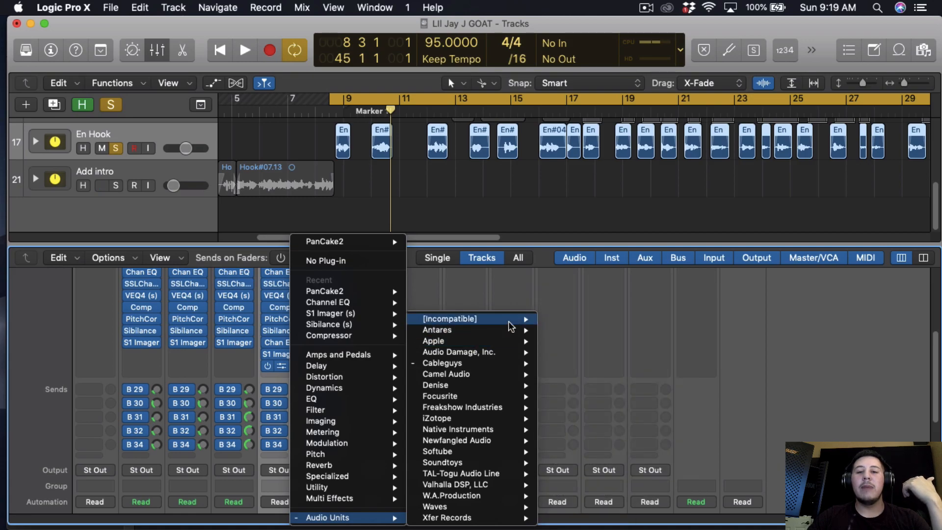
pyautogui.moveTo(471, 319)
pyautogui.moveTo(612, 324)
pyautogui.click(653, 433)
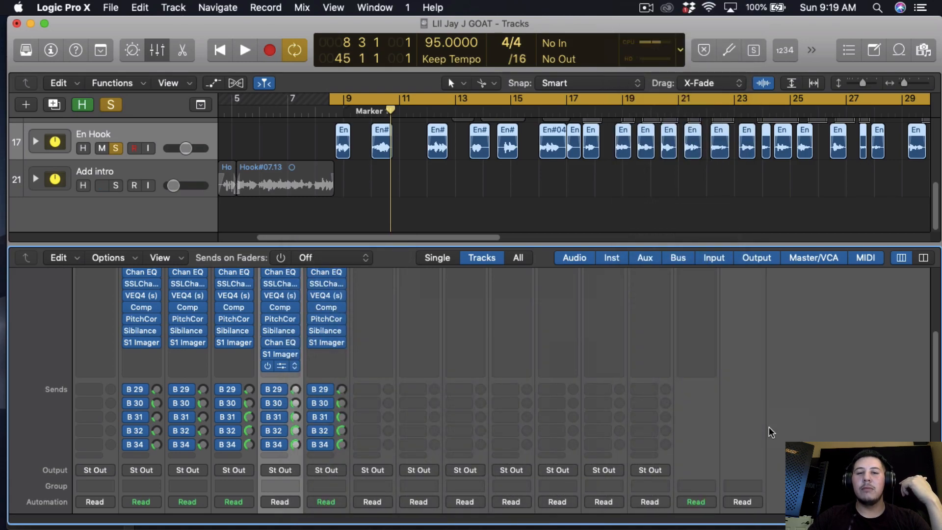
# Audition MondoMod on En Hook, then close the plug-in and remove it from the channel
pyautogui.press('space')
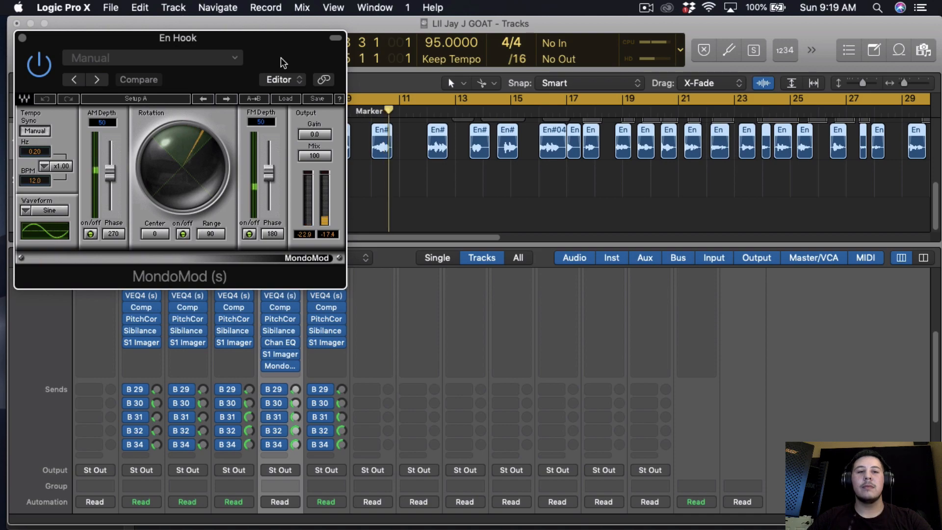
pyautogui.press('cmd+w')
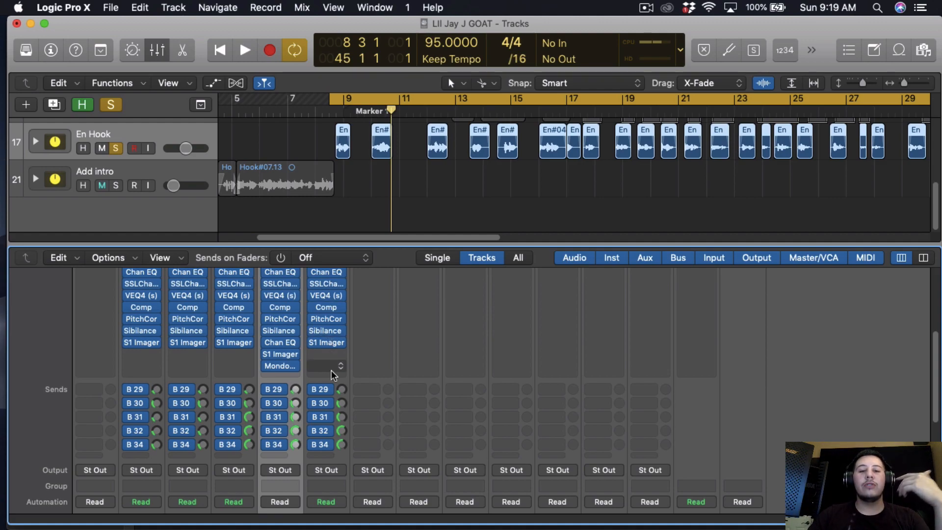
pyautogui.click(293, 369)
pyautogui.click(305, 205)
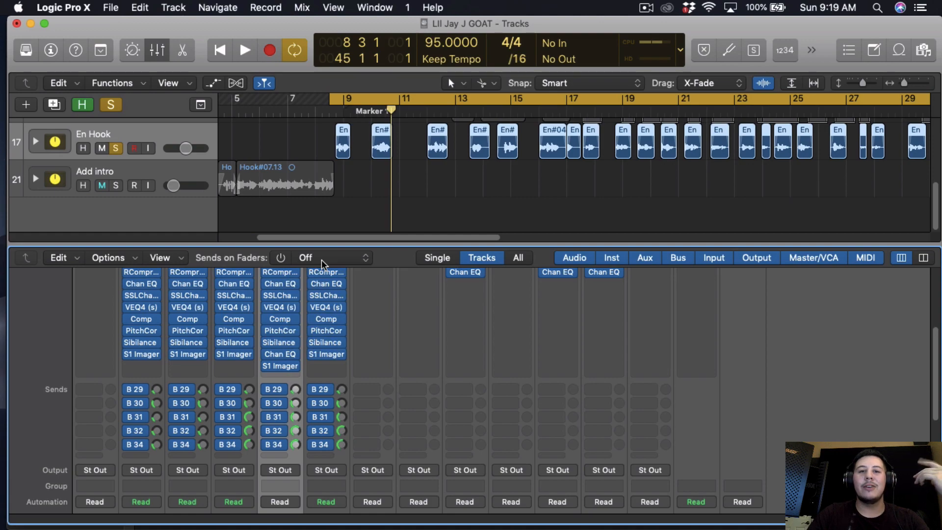